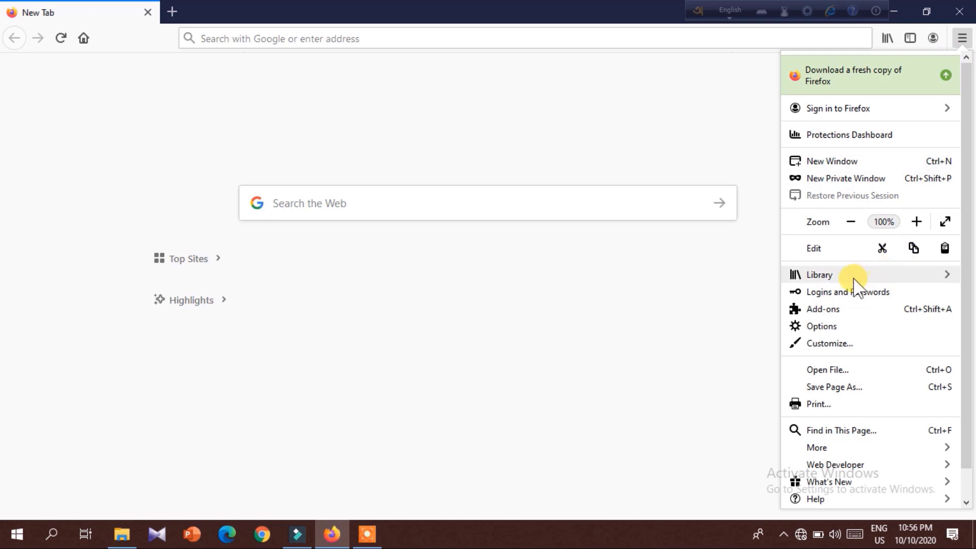
Clear Firefox's recent history over the Everything time range with every data type checked.
click(851, 276)
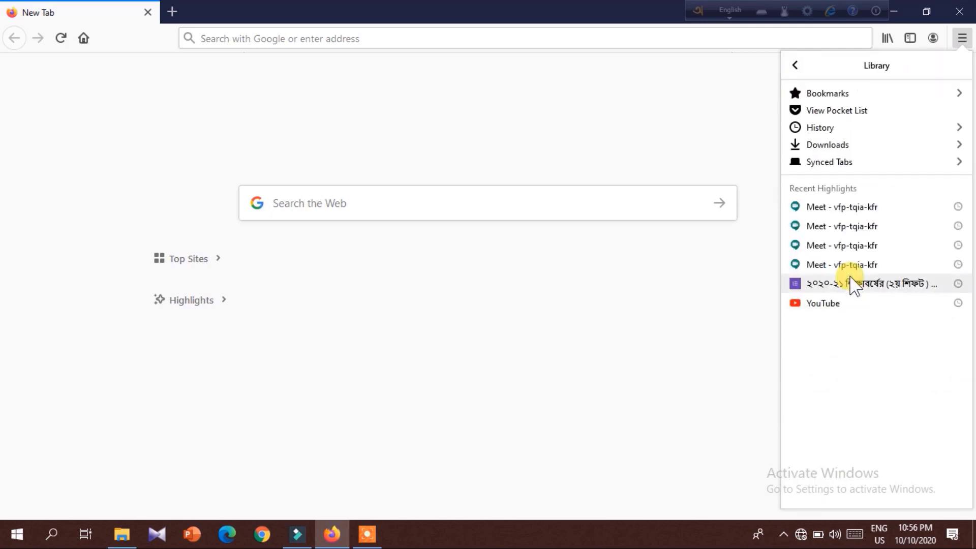
click(836, 128)
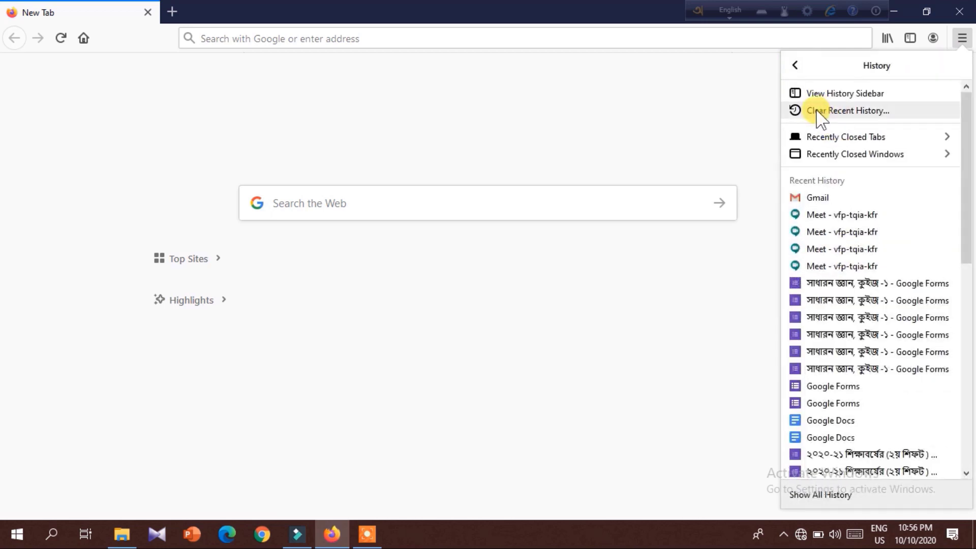
click(855, 112)
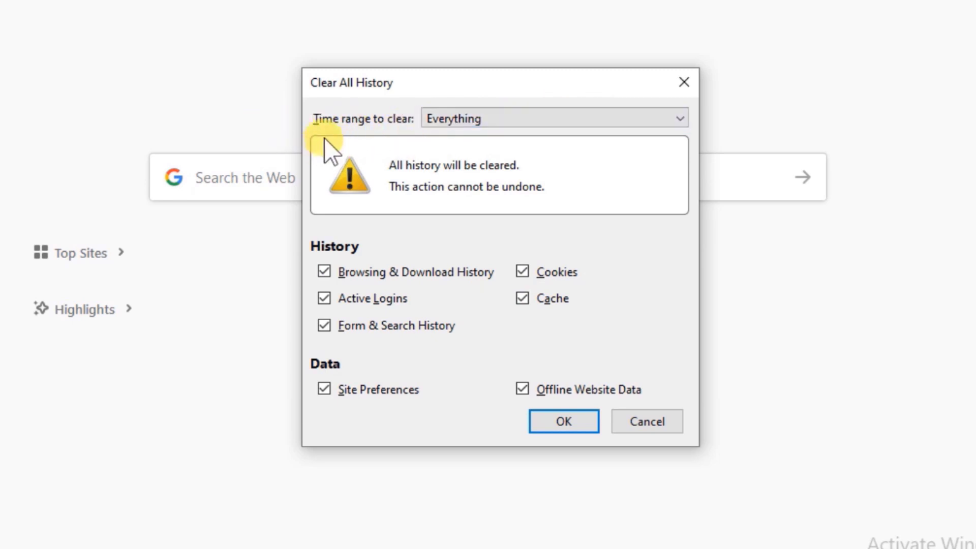
click(530, 122)
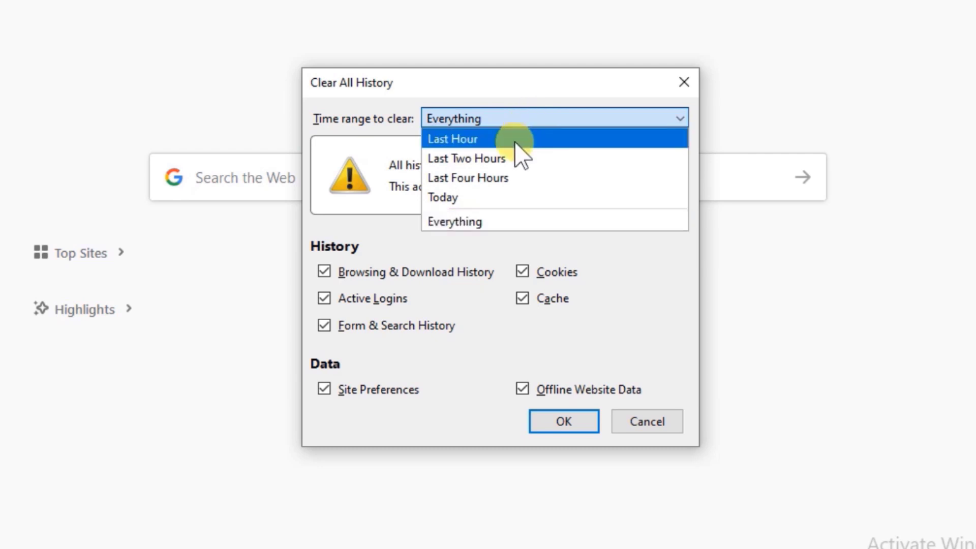
click(496, 222)
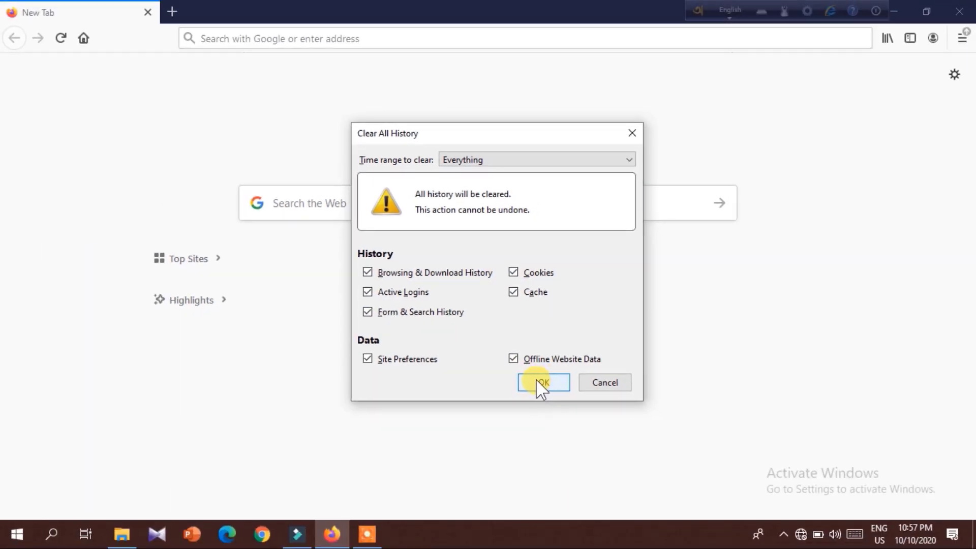
click(542, 384)
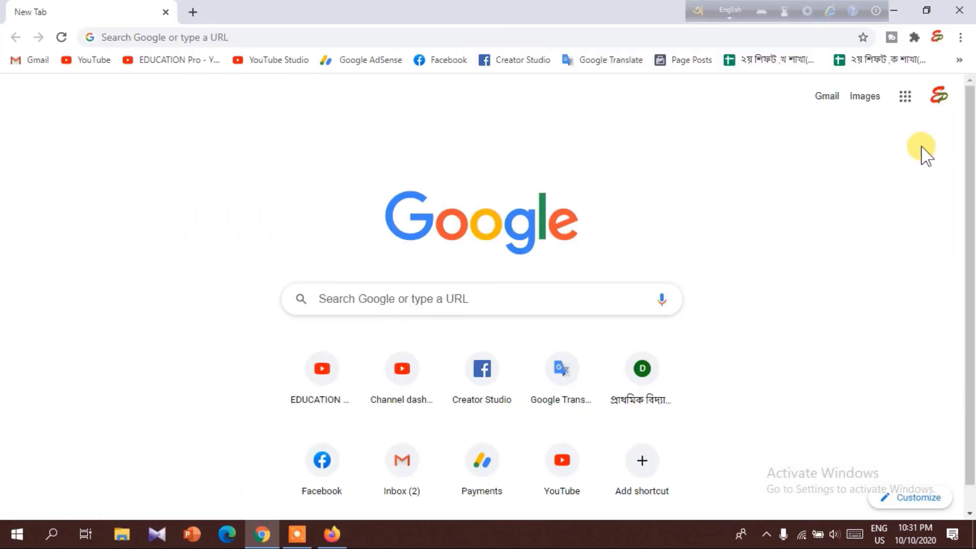
From Chrome's History page, set Clear browsing data to All time and review the Advanced options list.
click(959, 37)
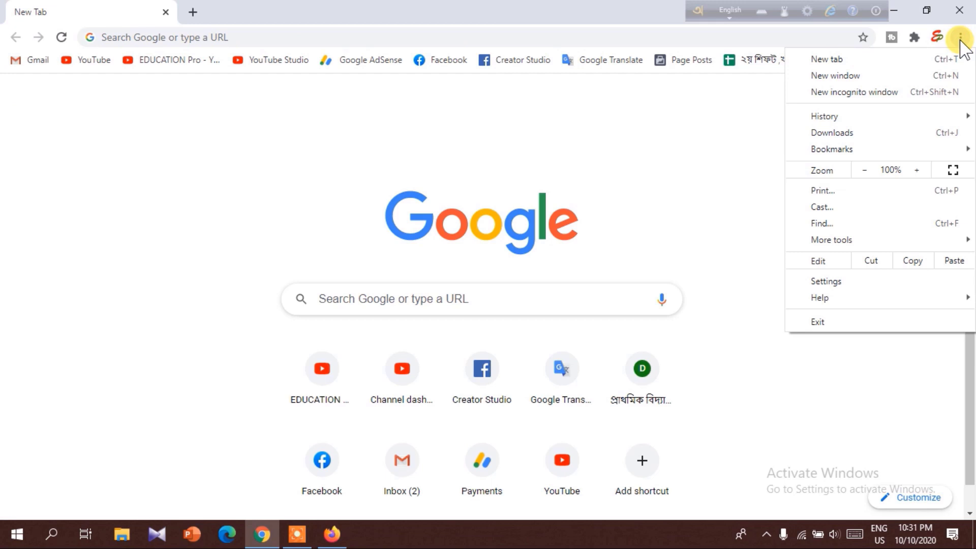
mouse_move(954, 115)
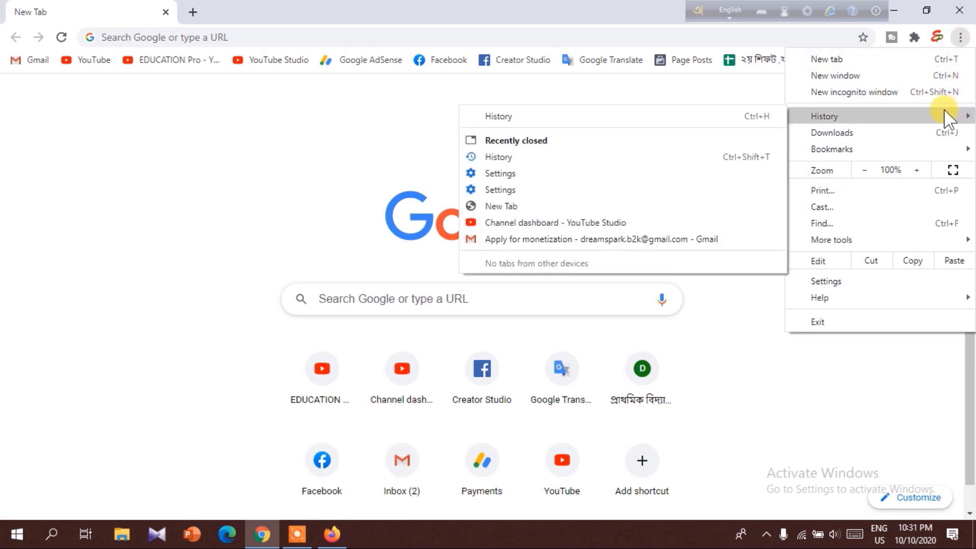
click(621, 117)
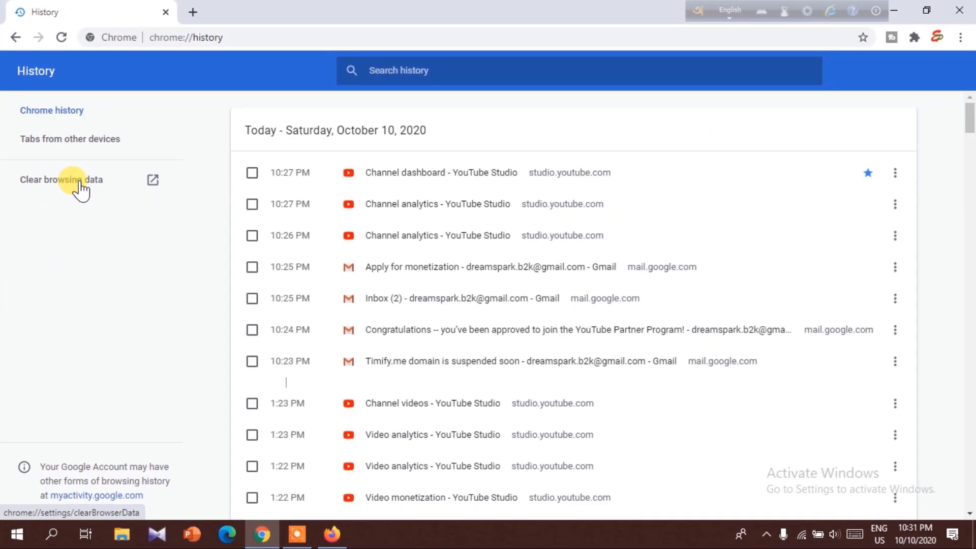
click(122, 239)
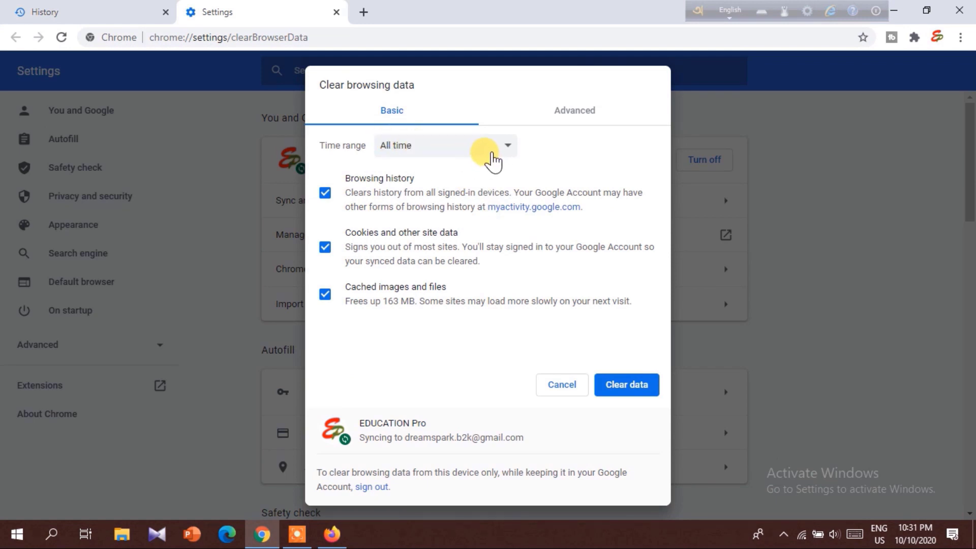
click(490, 152)
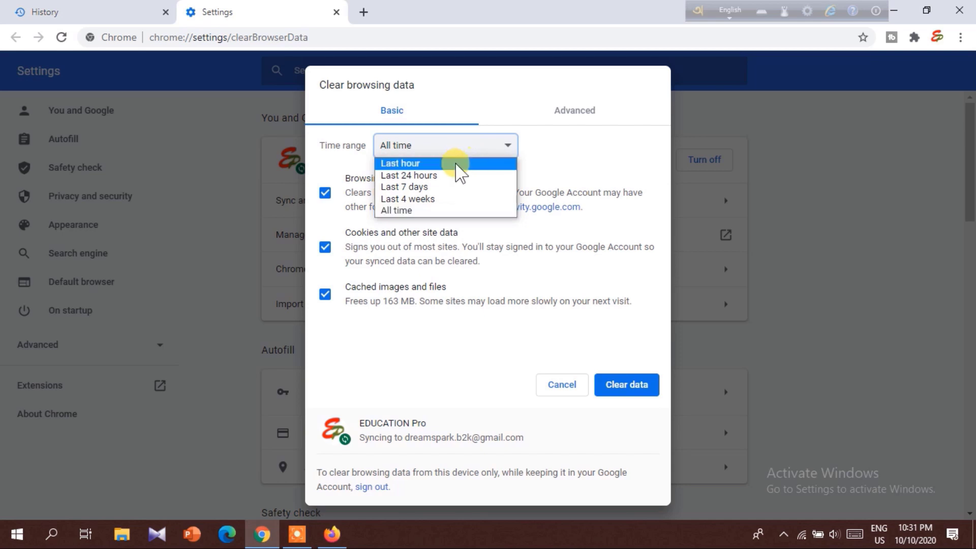
click(440, 210)
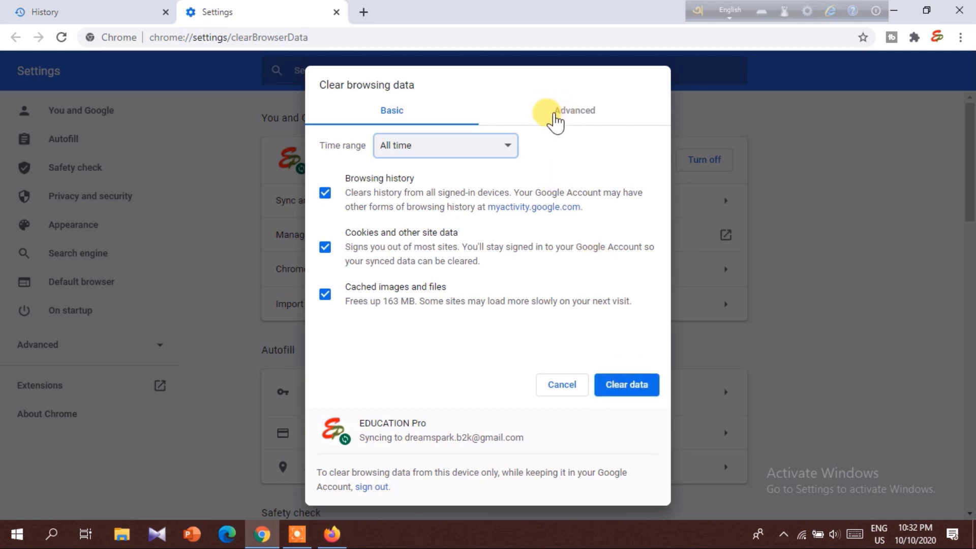
click(575, 117)
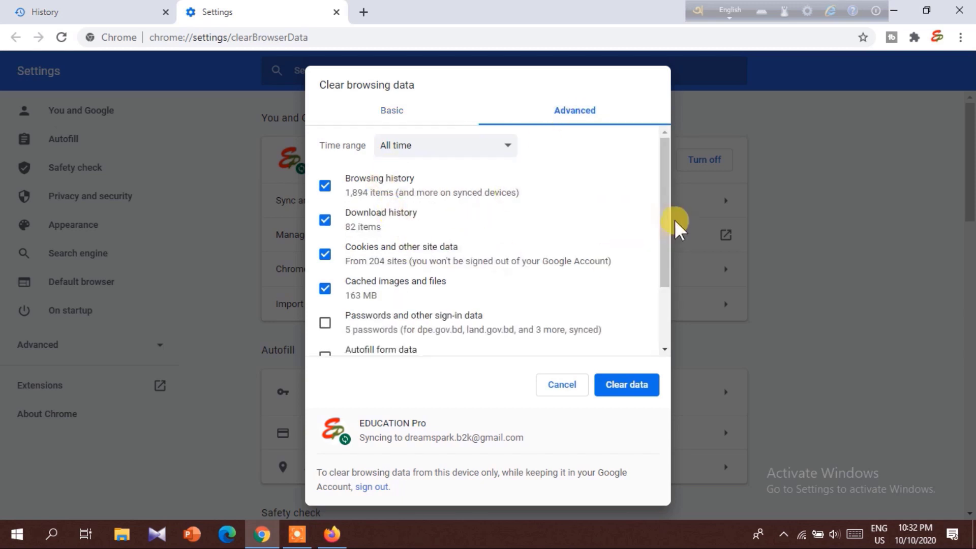
drag(667, 216, 672, 283)
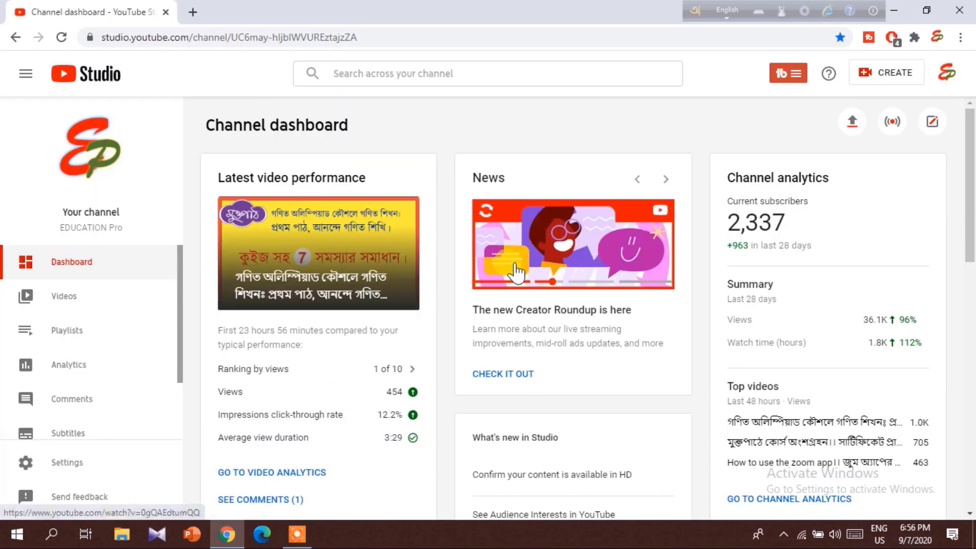
Open the channel's Monetization page from the Studio sidebar, showing the Bangladesh ineligibility notice.
scroll(78, 296, down, 2)
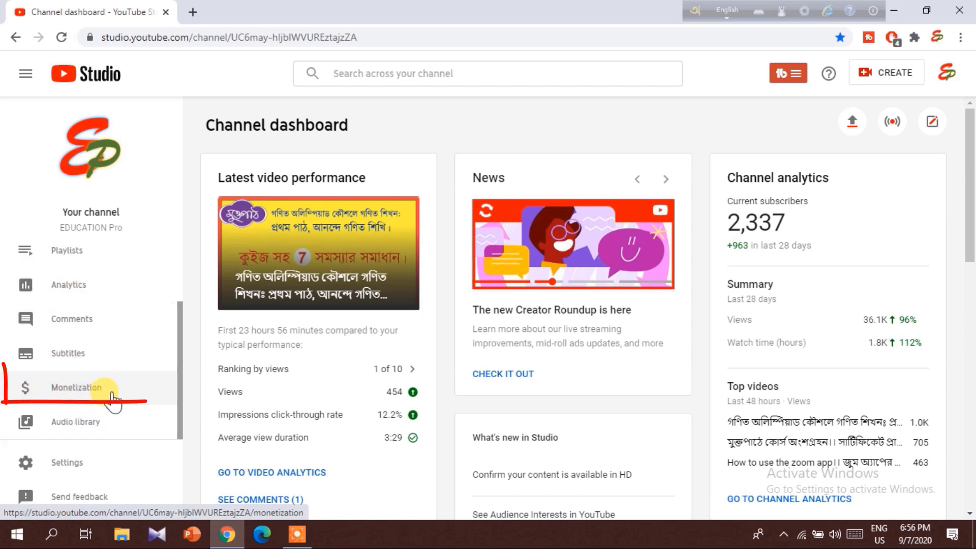
click(93, 388)
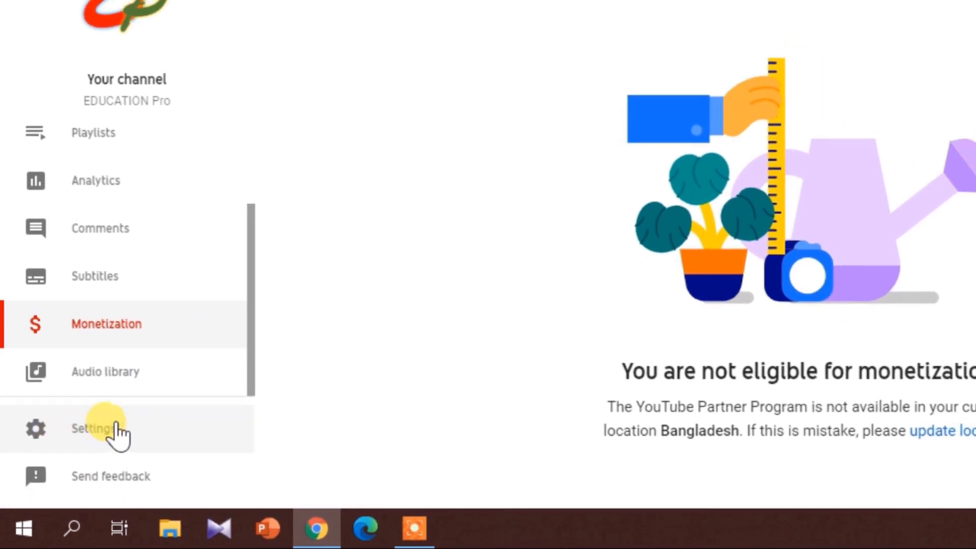
Change the channel's Basic info country from Bangladesh to United States and save it.
click(71, 458)
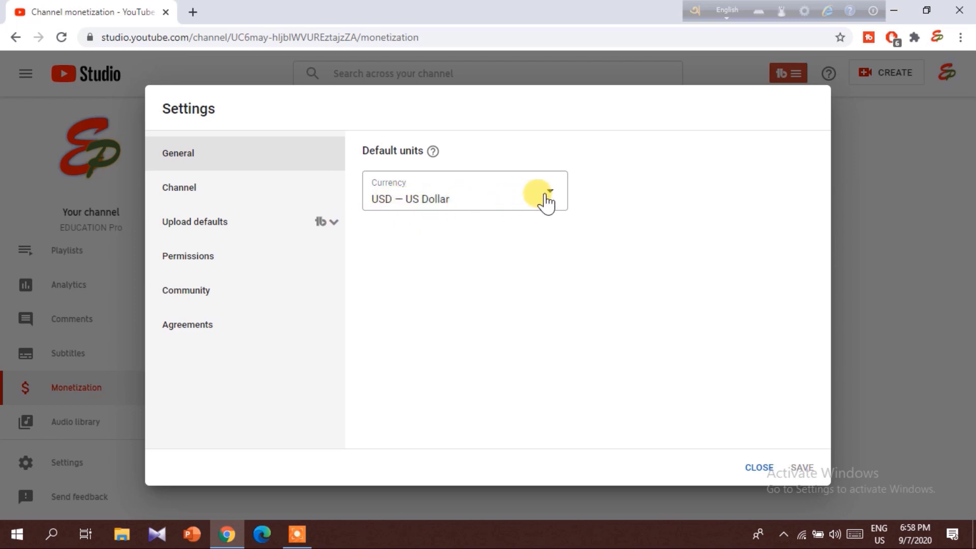
click(199, 192)
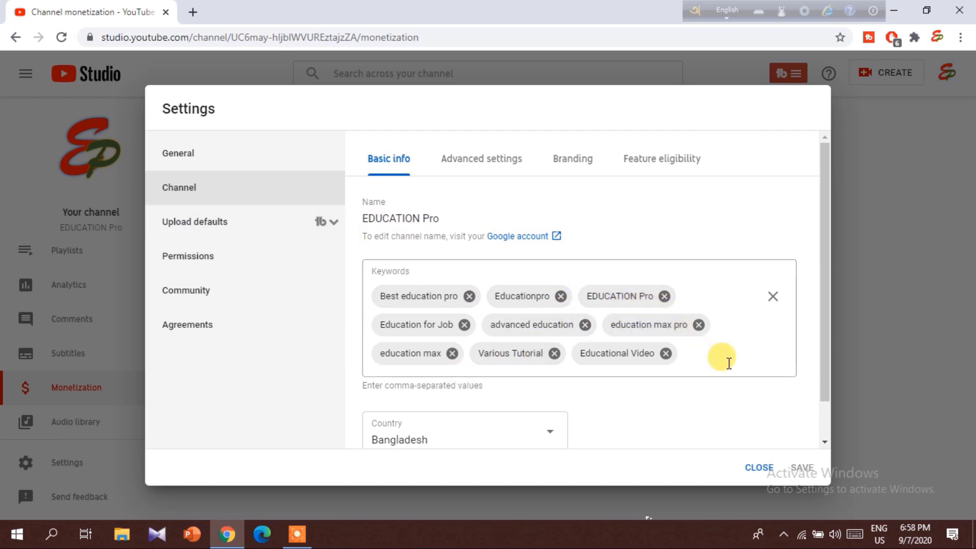
scroll(728, 361, down, 1)
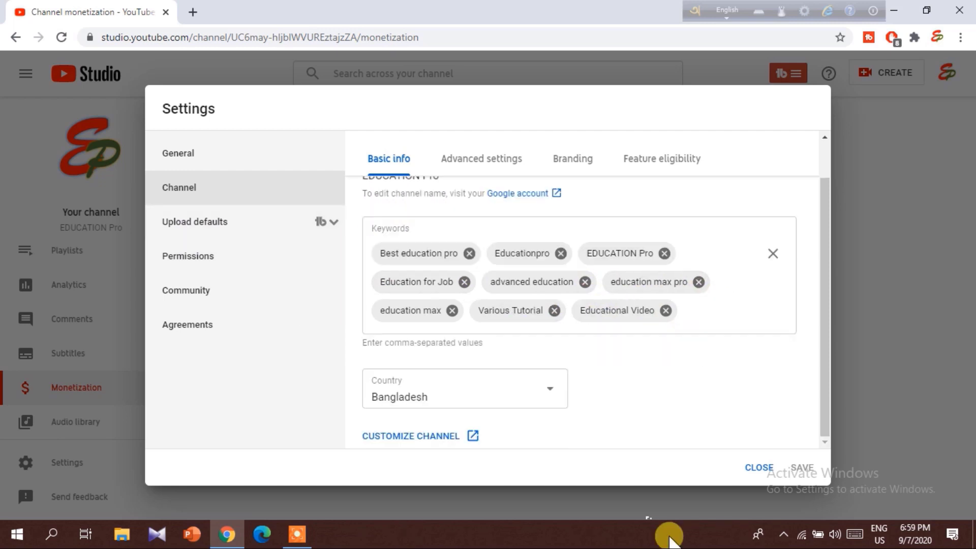
click(547, 395)
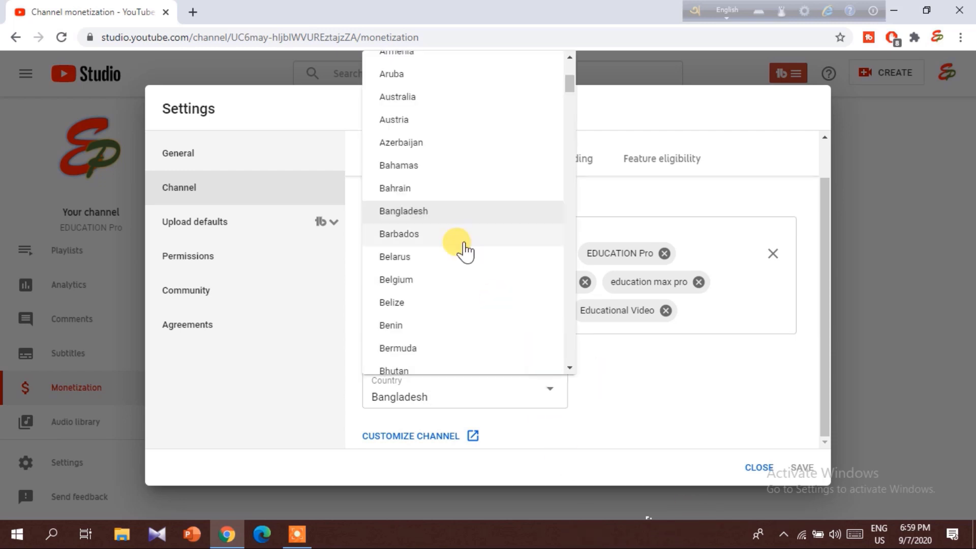
scroll(464, 252, down, 15)
scroll(464, 254, down, 15)
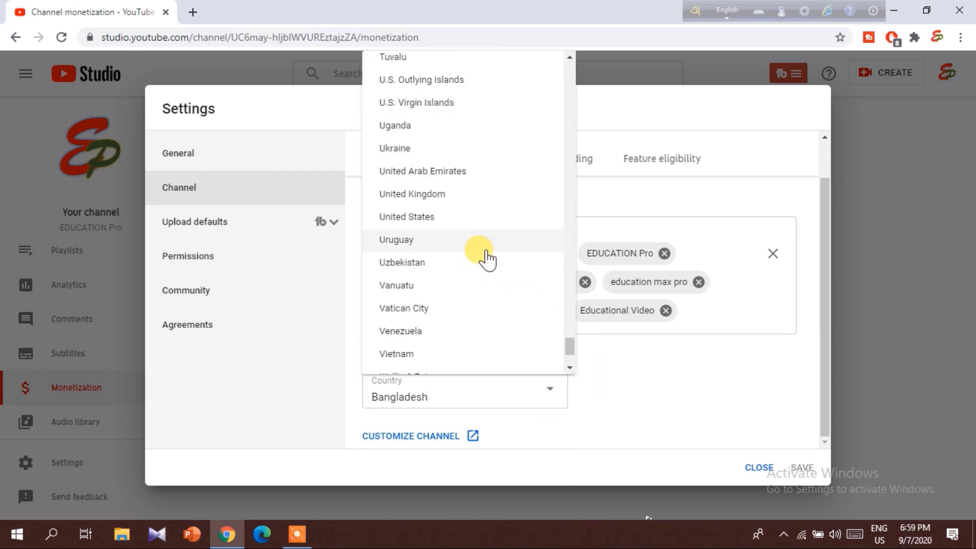
click(459, 222)
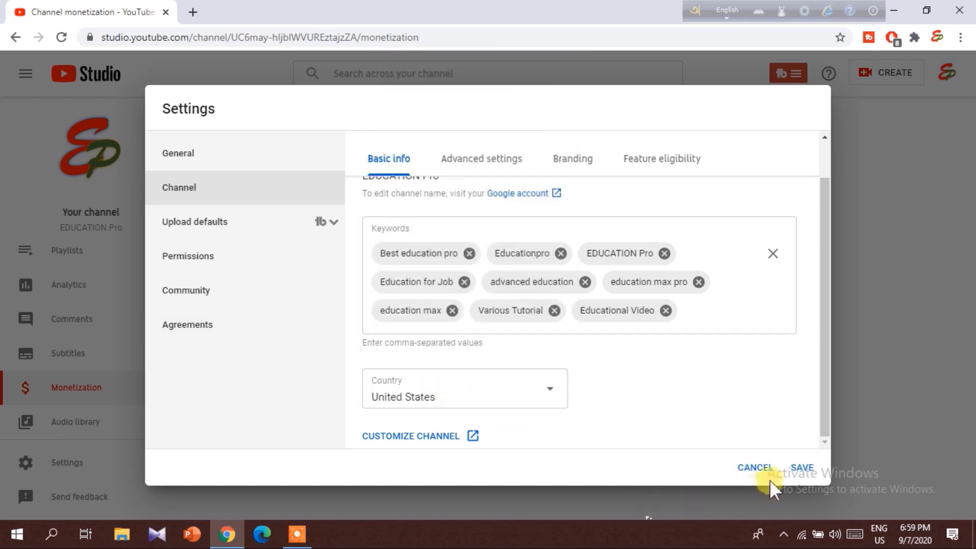
click(802, 468)
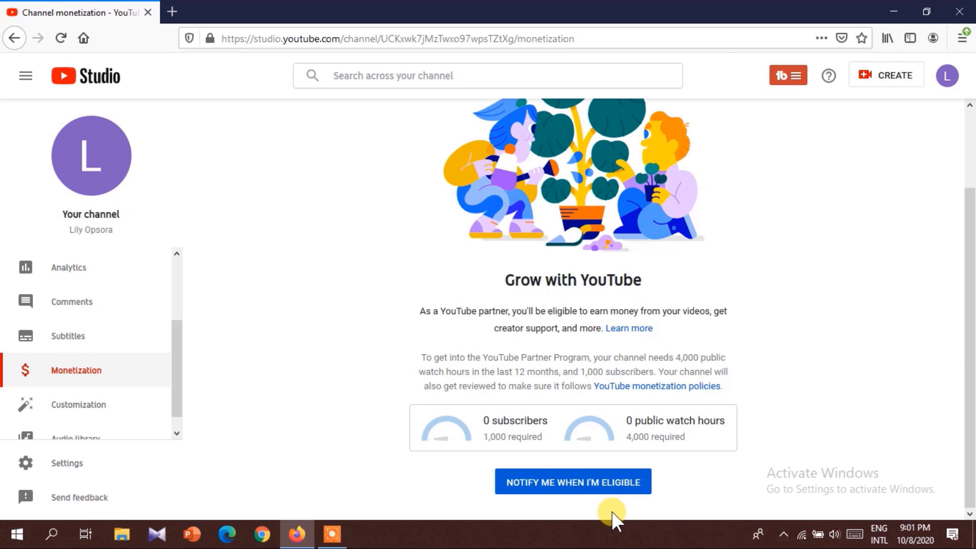
Request an eligibility notification, then apply for the YouTube Partner Program.
click(571, 486)
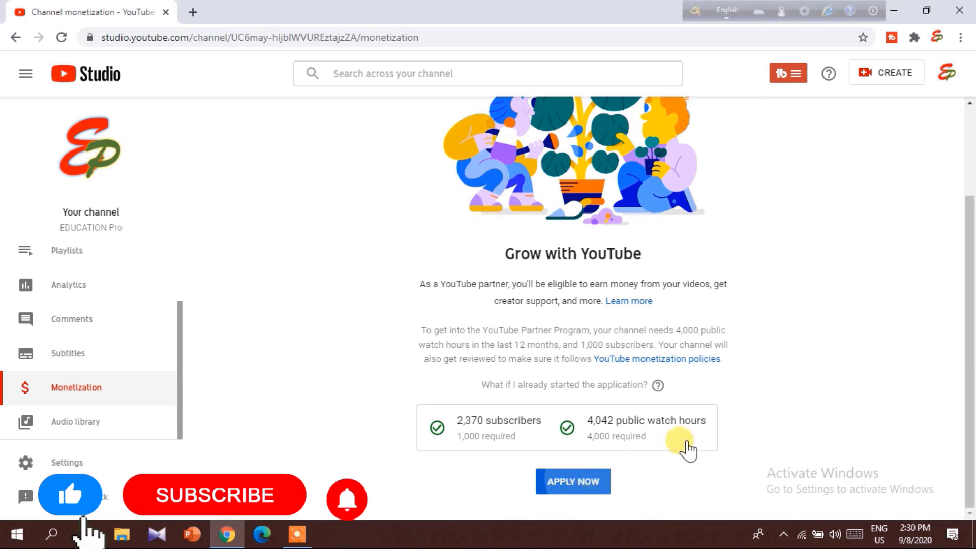
click(584, 481)
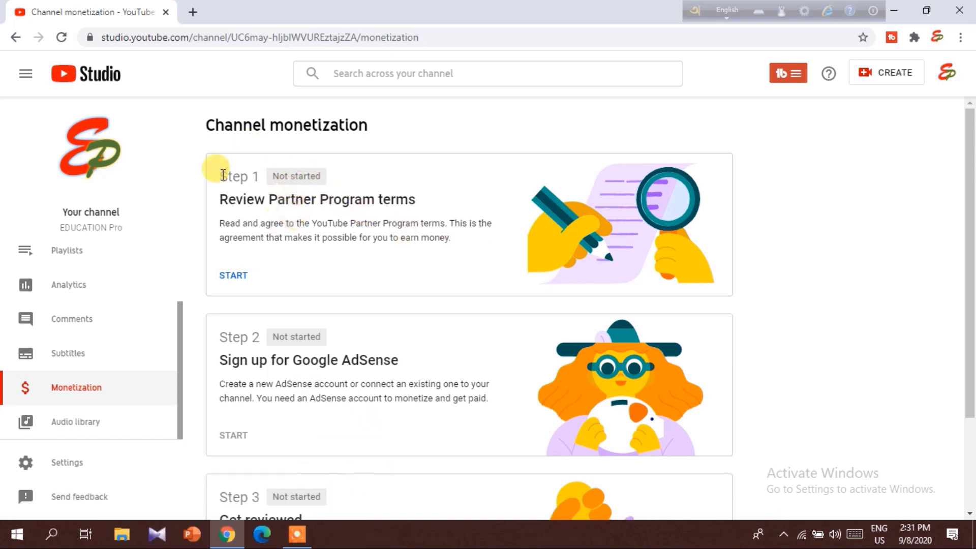
Read through the Partner Program terms, tick 'I accept' and confirm with ACCEPT TERMS.
click(234, 277)
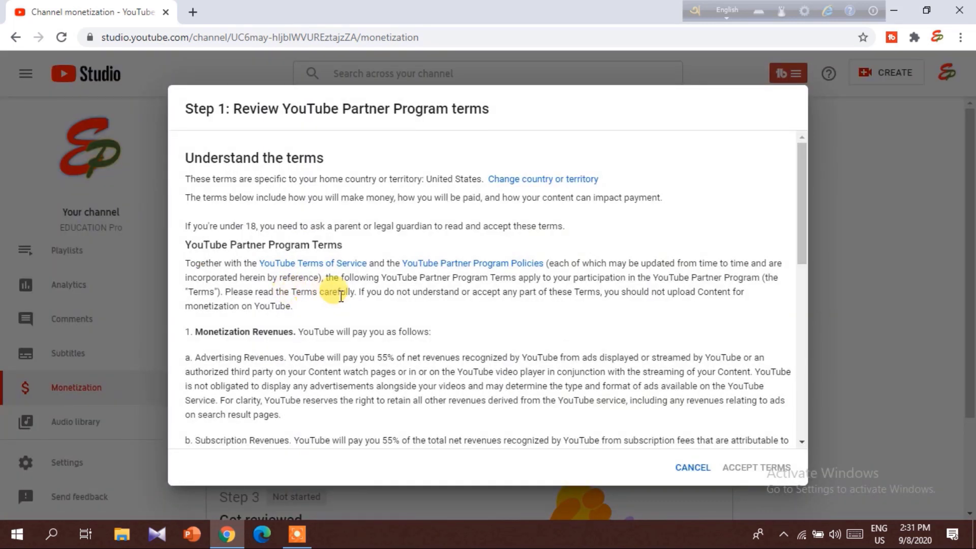
drag(801, 174, 833, 351)
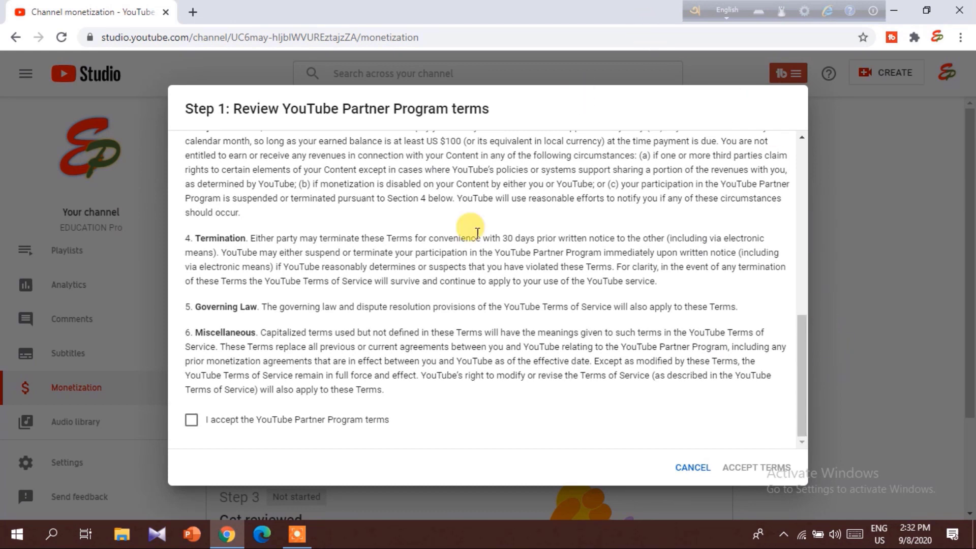
click(192, 420)
click(755, 467)
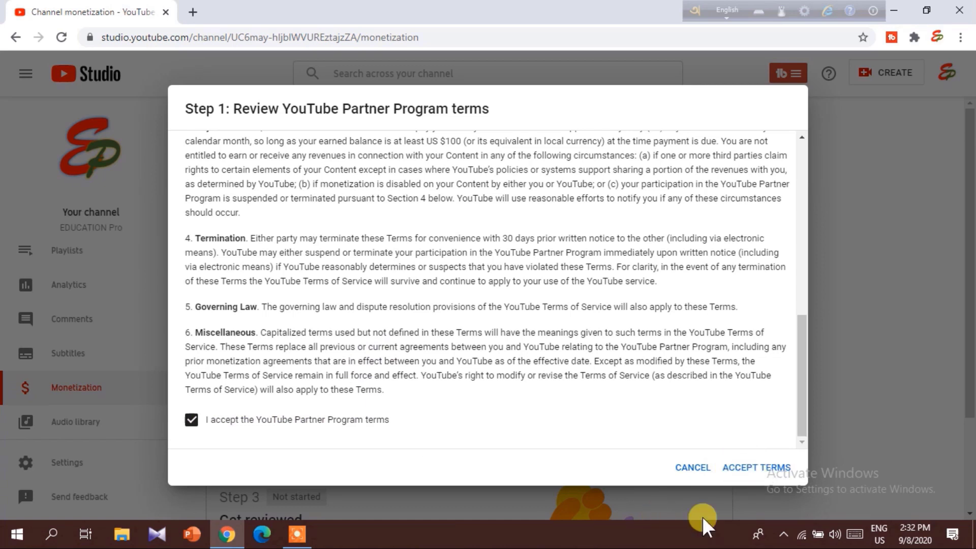
click(760, 473)
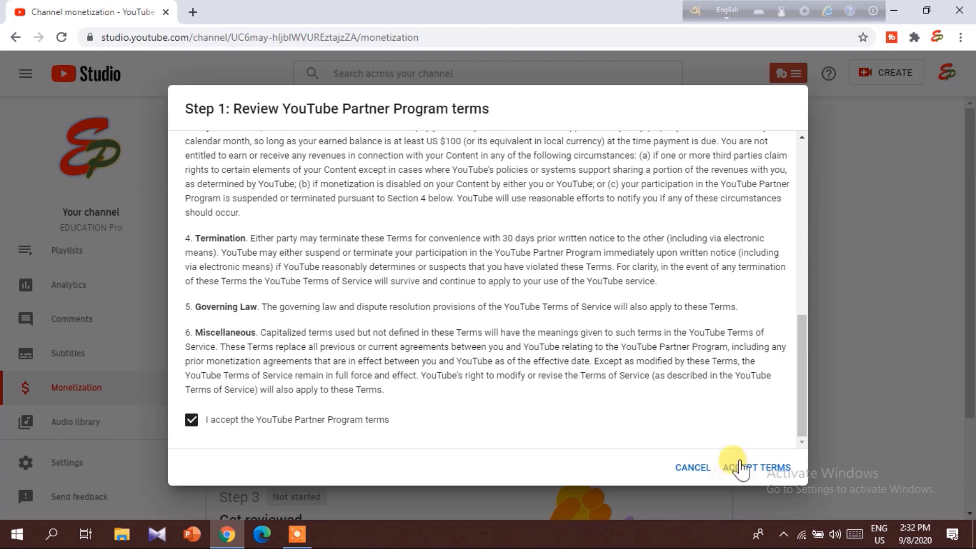
click(757, 470)
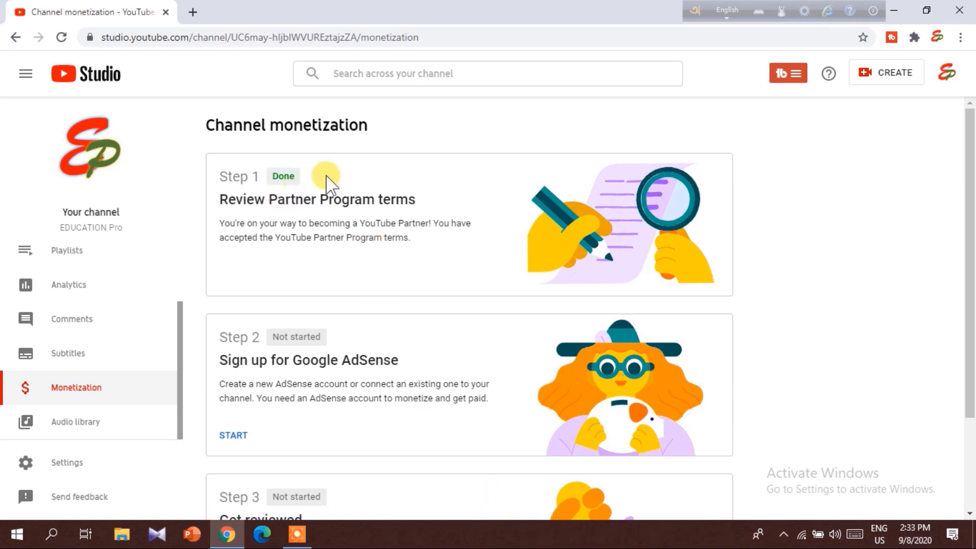
Start Step 2's AdSense sign-up and proceed past the 'Verify it's you' prompt.
scroll(316, 213, down, 1)
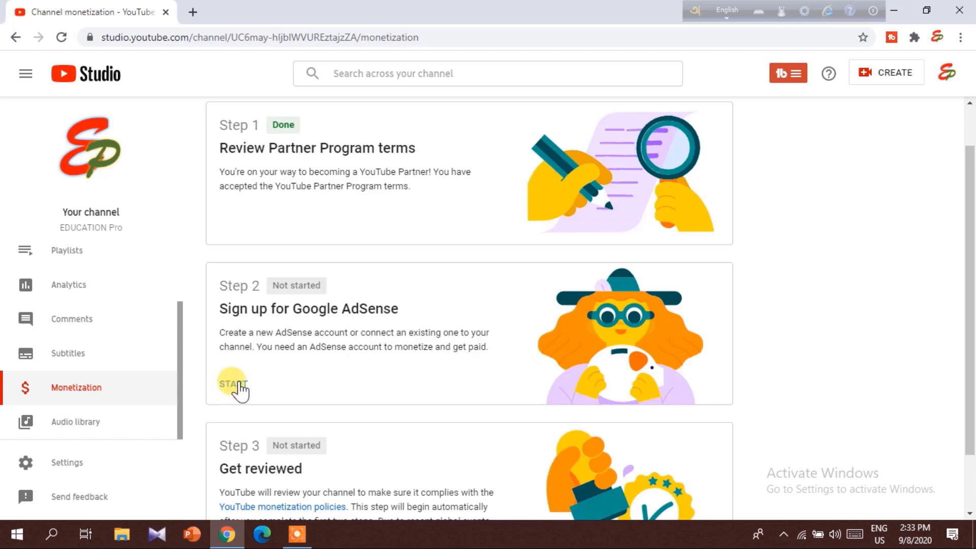
click(240, 391)
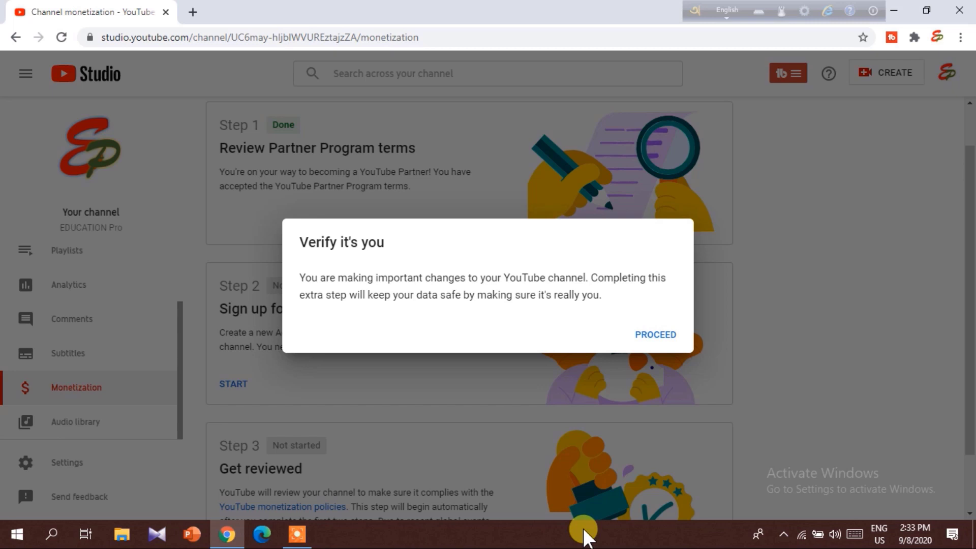
click(656, 334)
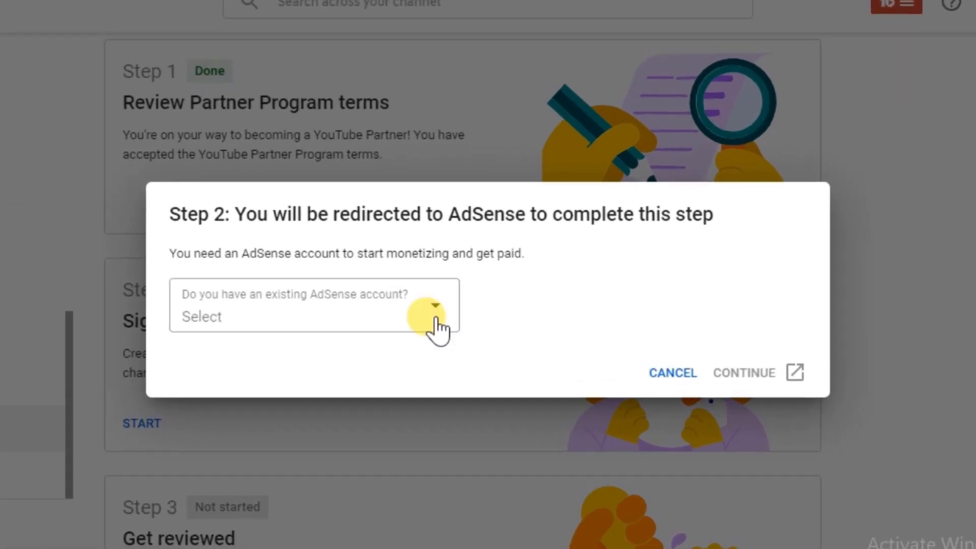
Answer 'No, I don't have an existing account' and continue to AdSense with the chosen Google account.
click(447, 300)
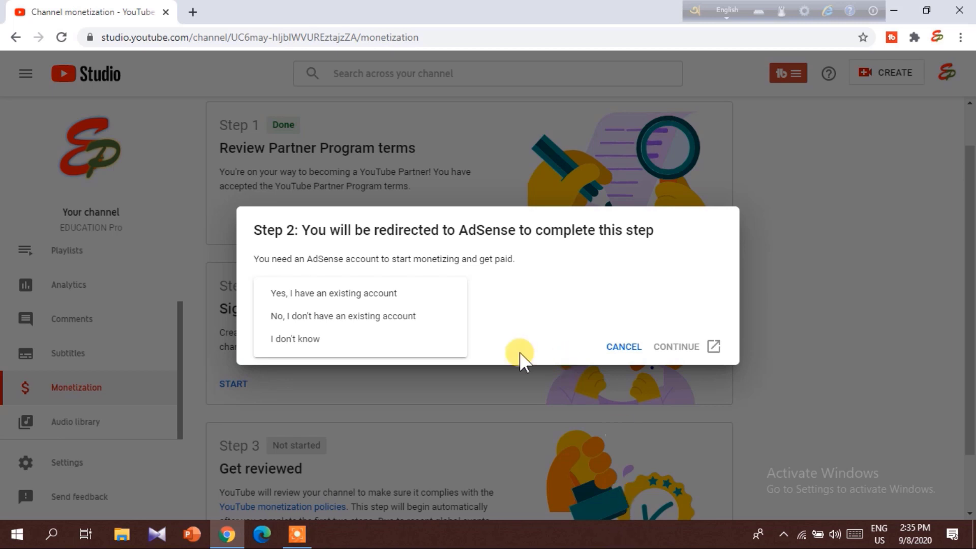
click(376, 323)
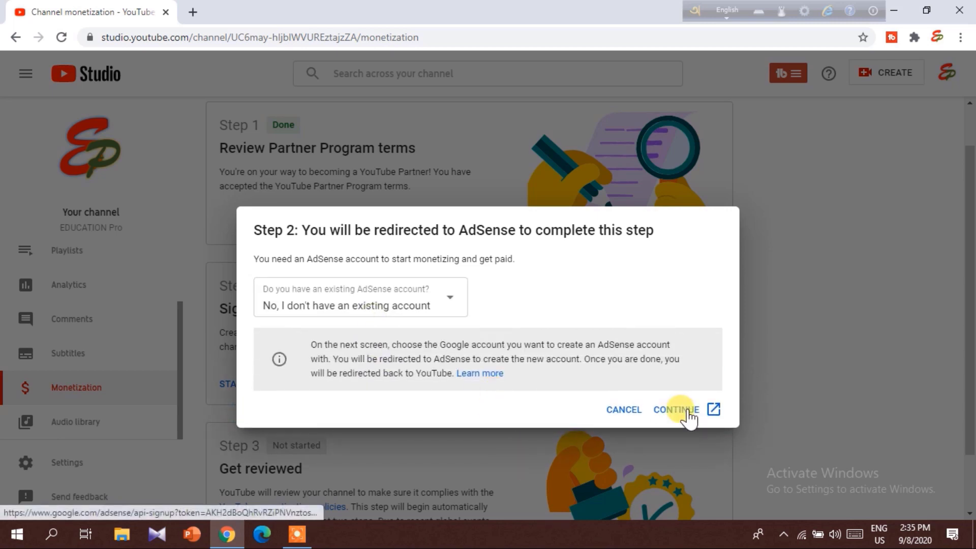
click(676, 410)
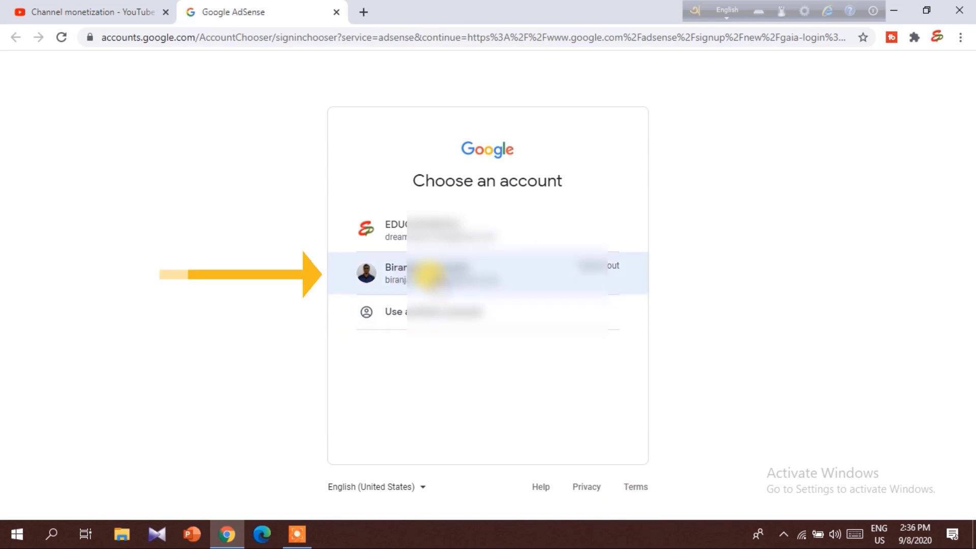
click(428, 274)
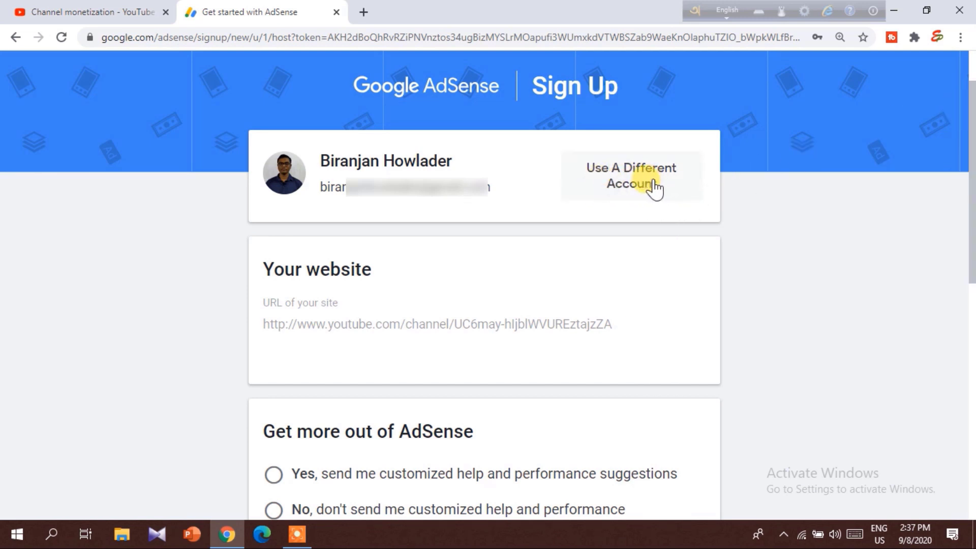
Sign up with a different Google account and decline customized help and performance suggestions.
click(638, 185)
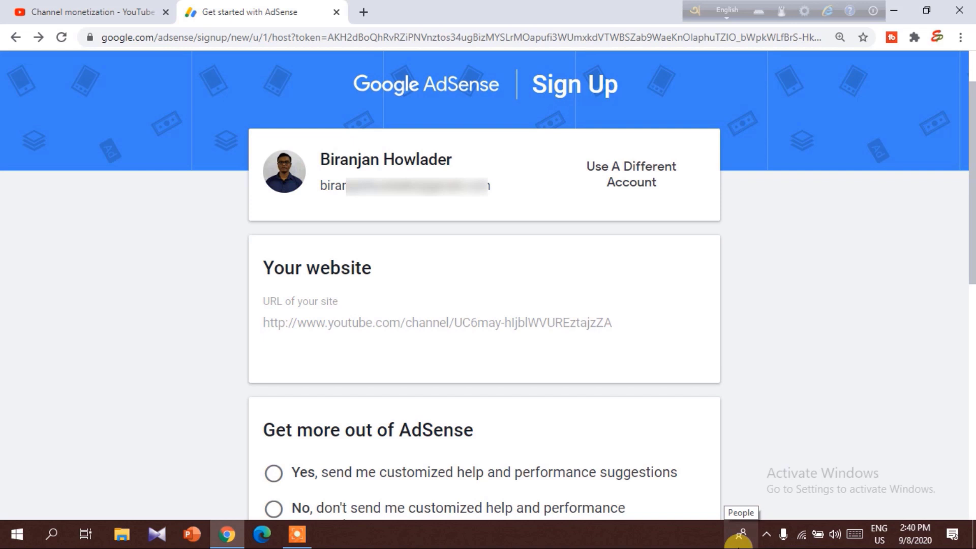
drag(973, 211, 971, 322)
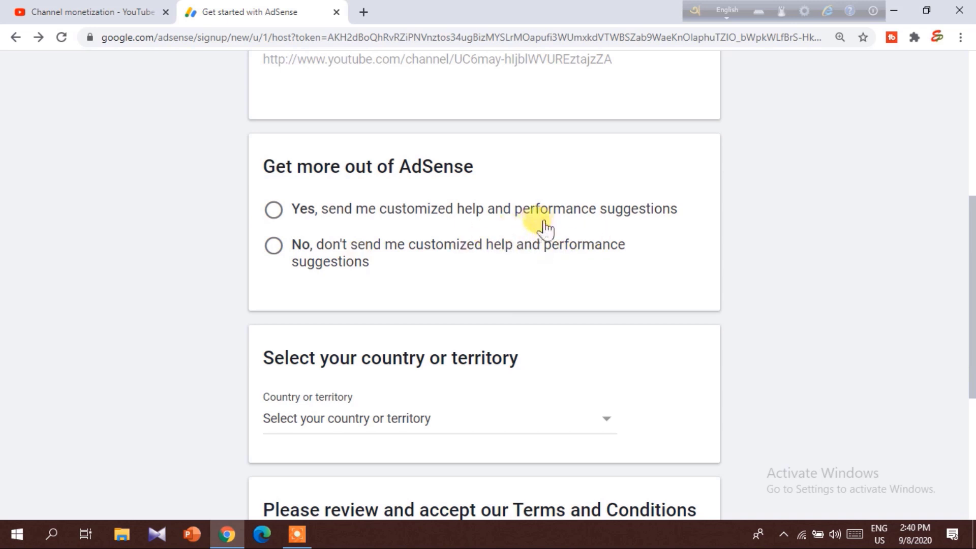
click(273, 245)
scroll(971, 269, down, 2)
scroll(395, 295, down, 1)
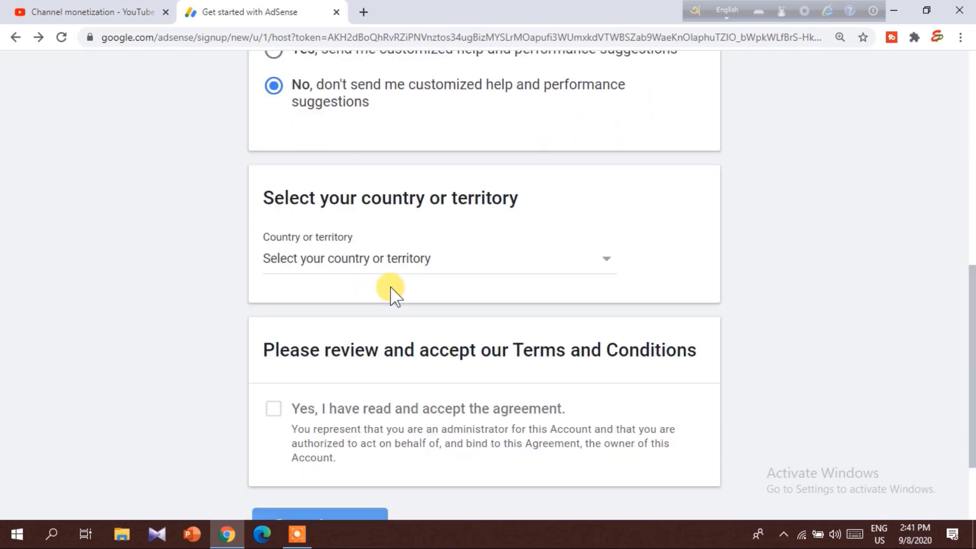
scroll(971, 283, down, 1)
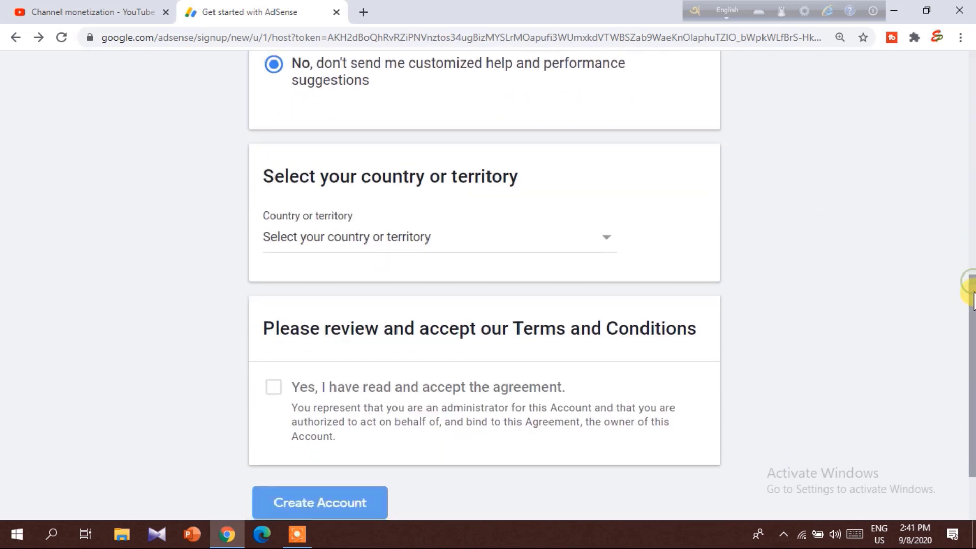
scroll(970, 312, down, 1)
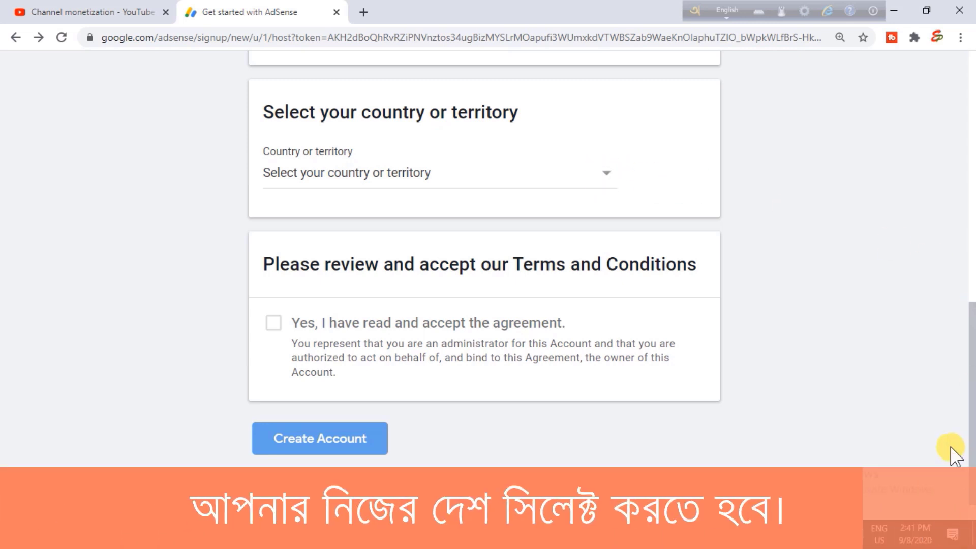
Set the AdSense country or territory to Bangladesh.
click(605, 179)
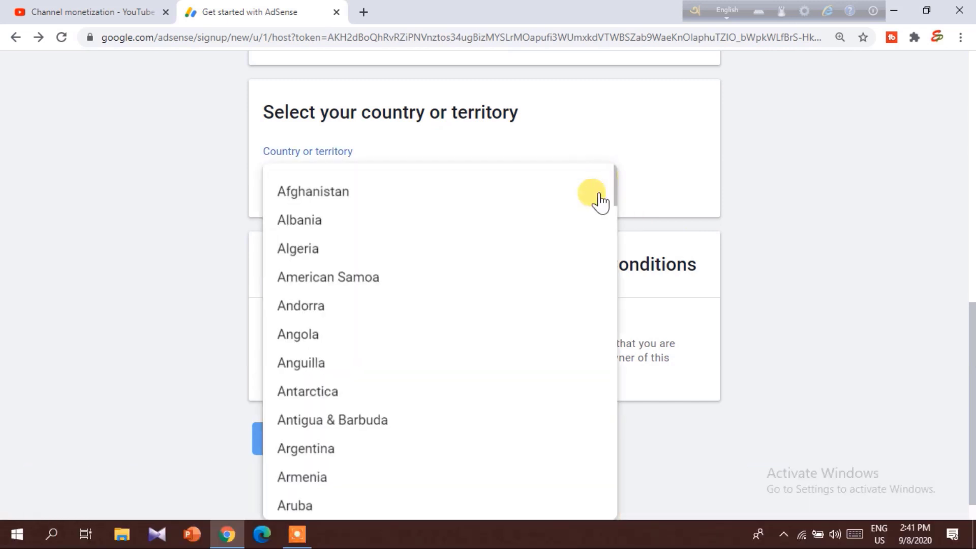
scroll(496, 365, down, 5)
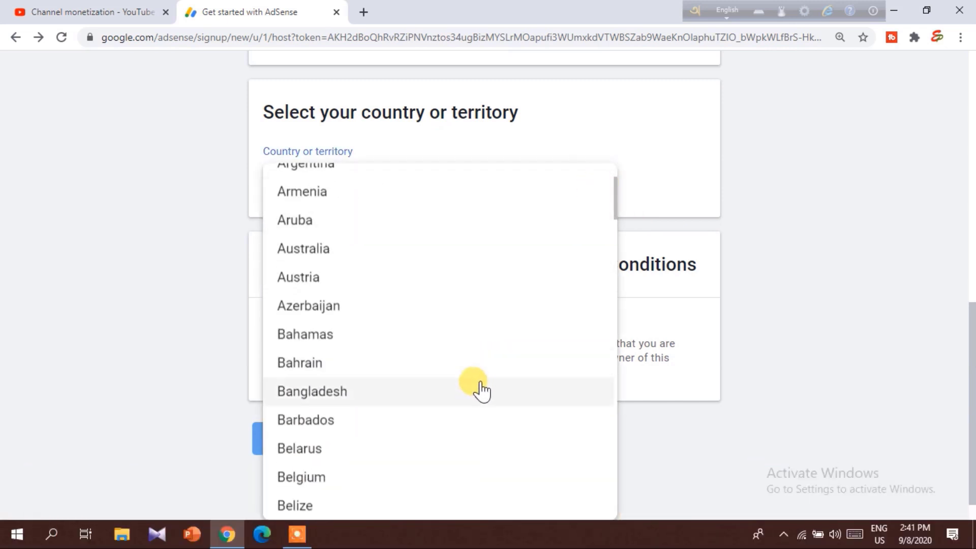
click(360, 399)
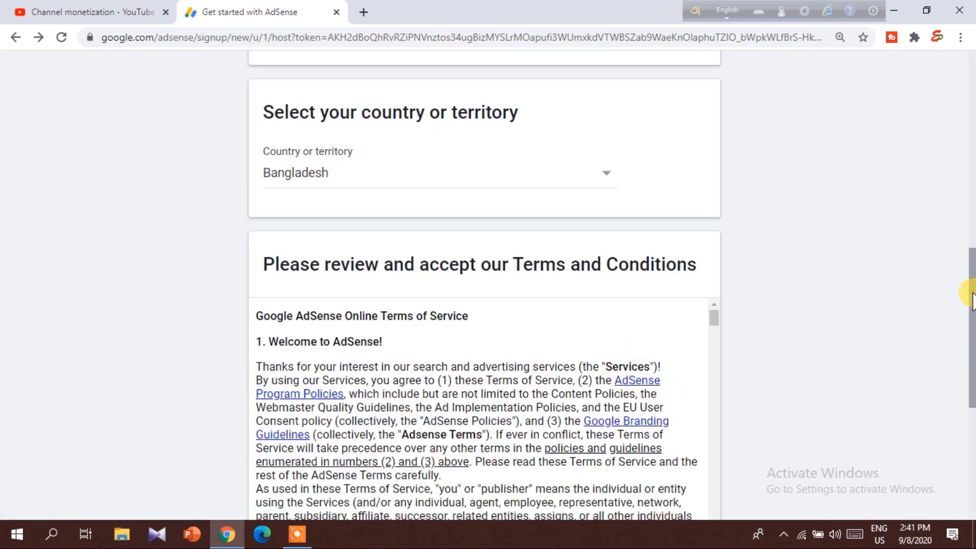
Accept the AdSense Terms and Conditions agreement and create the account.
drag(969, 291, 971, 364)
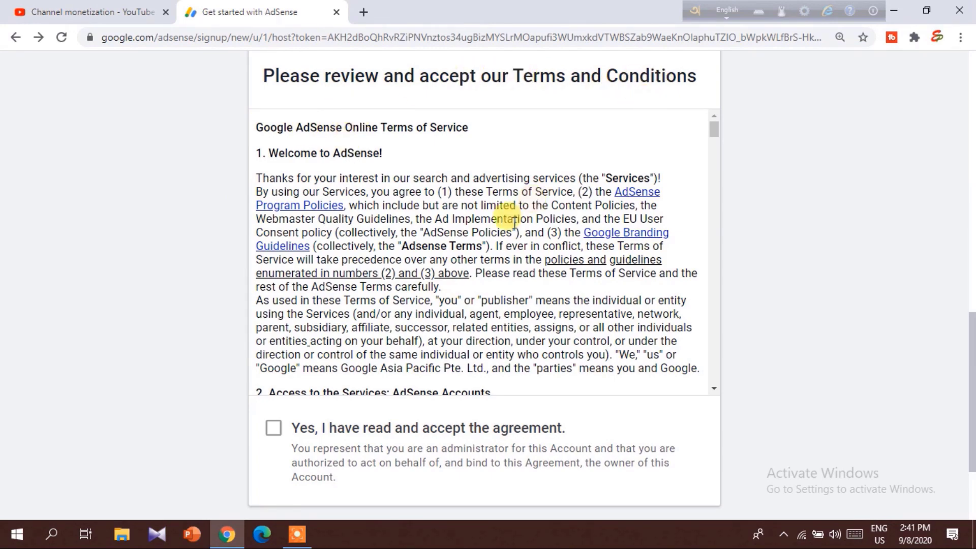
scroll(425, 247, down, 20)
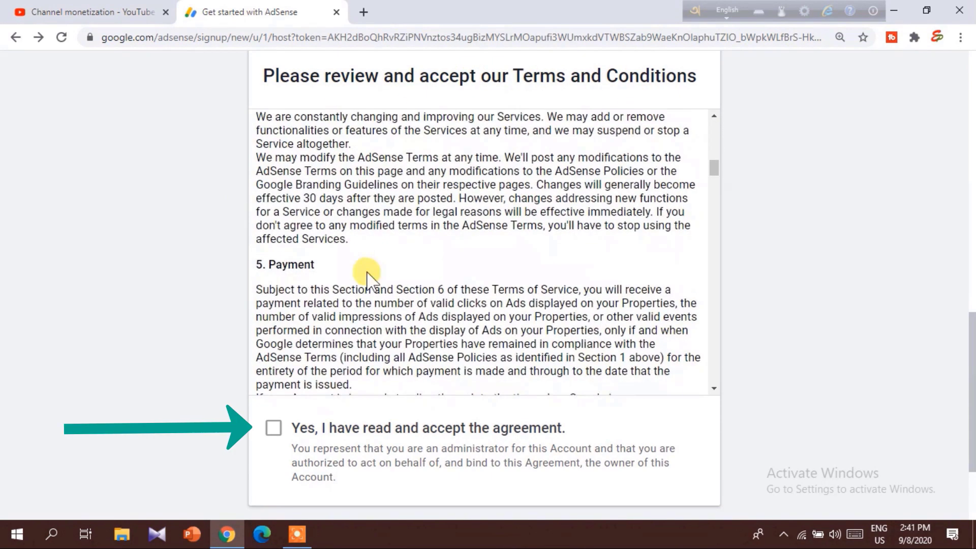
scroll(349, 286, down, 15)
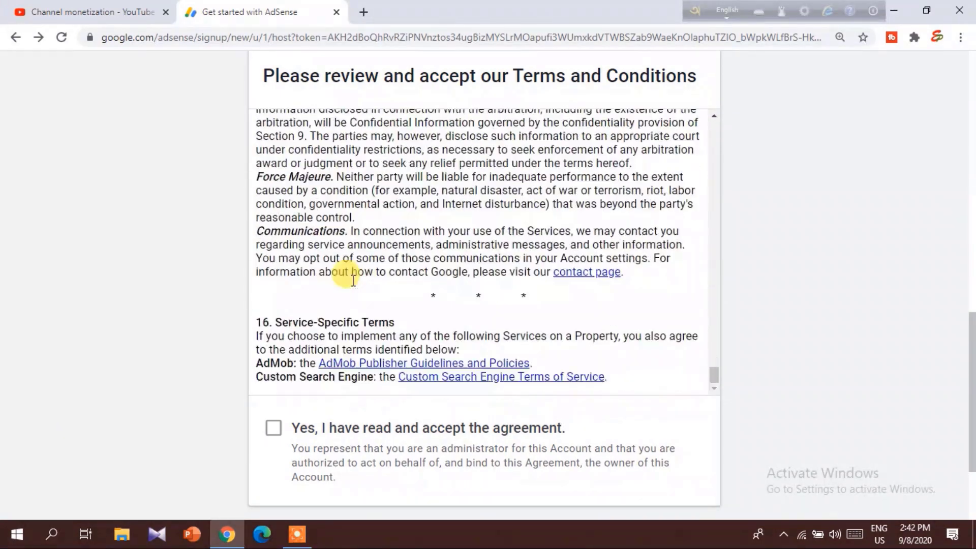
click(273, 376)
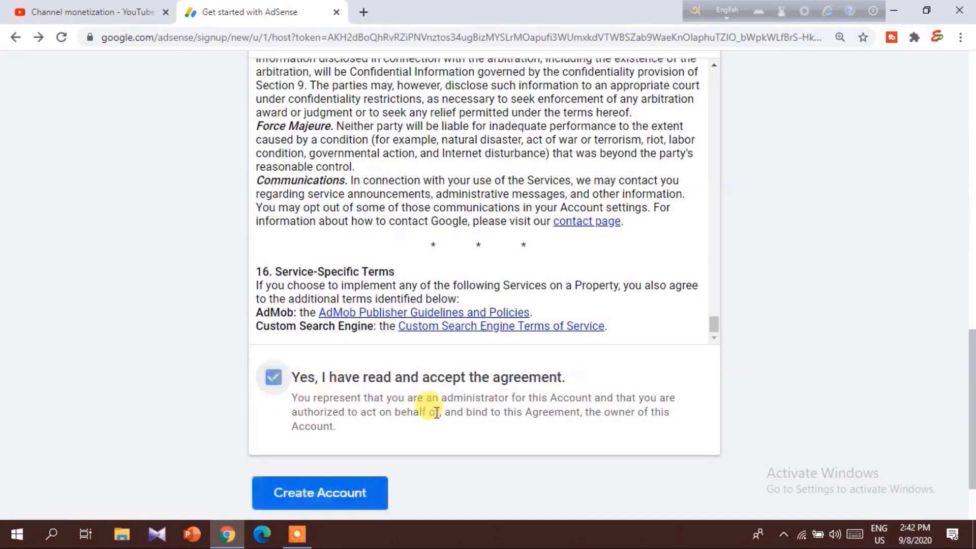
click(333, 496)
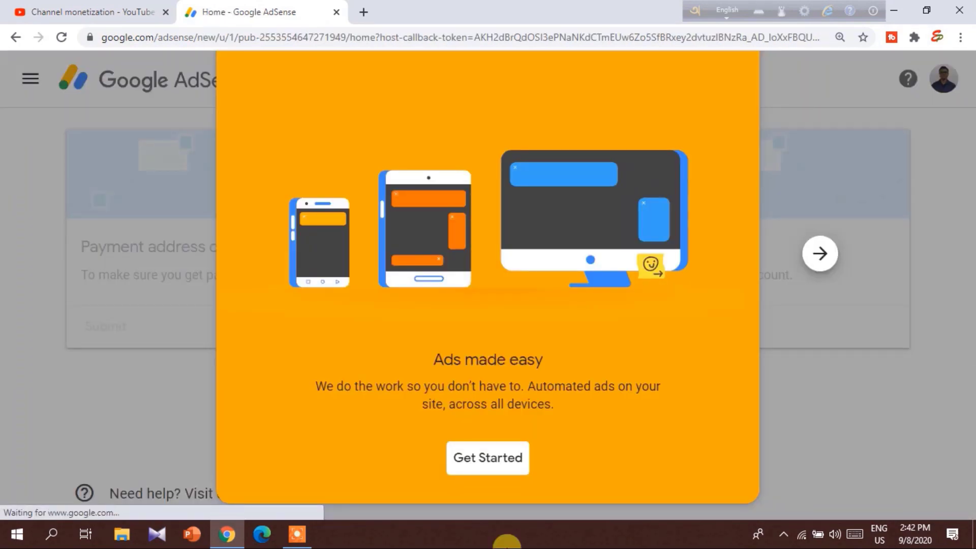
Step through the AdSense welcome carousel and choose Get Started to reach the payment address form.
click(819, 254)
click(855, 274)
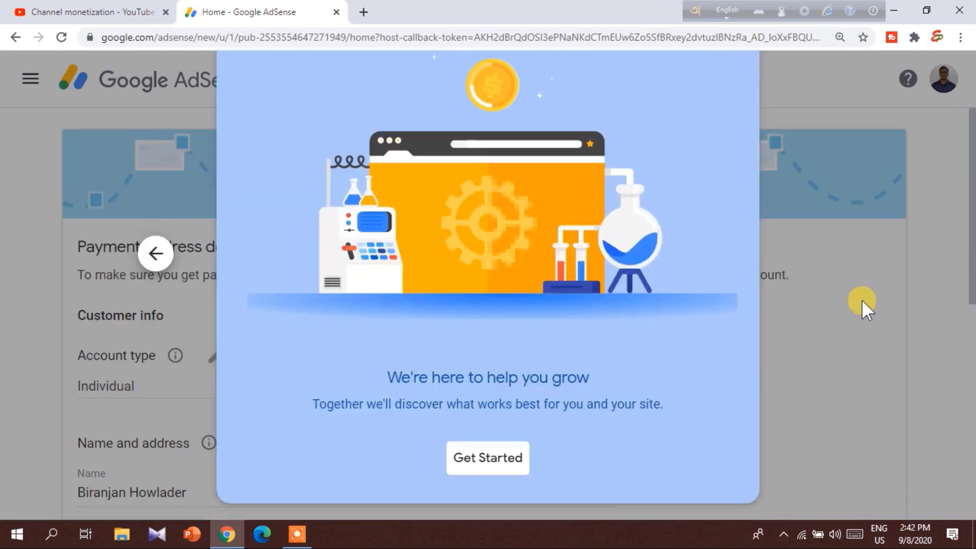
click(481, 470)
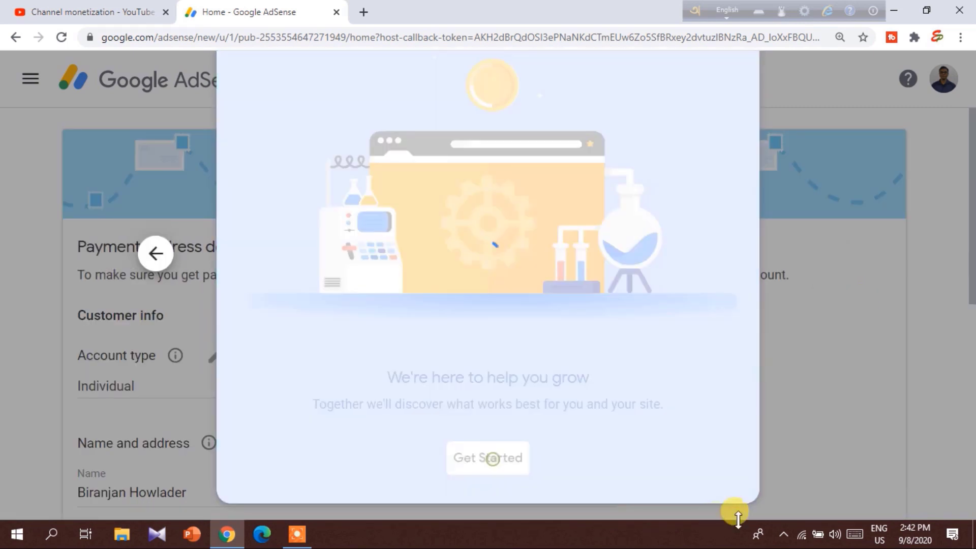
key(ctrl+0)
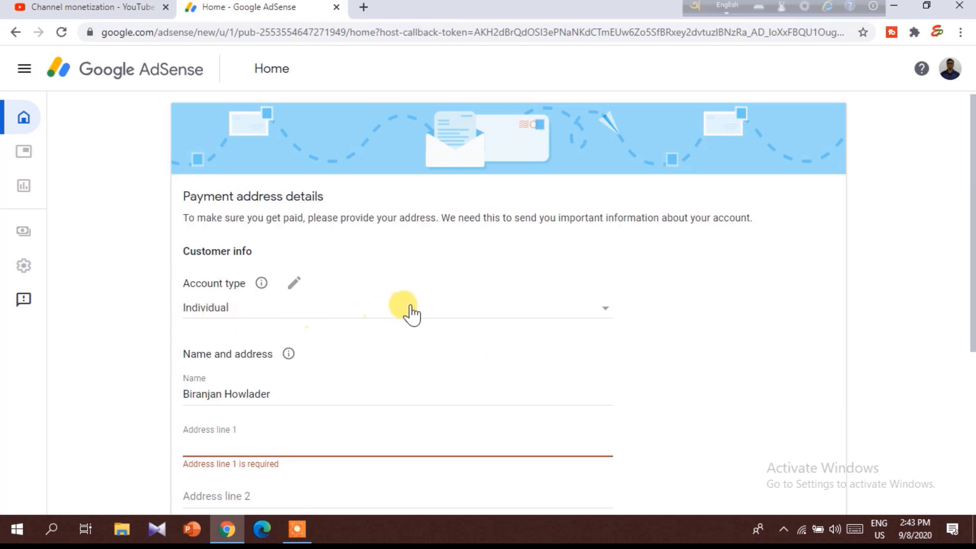
click(484, 311)
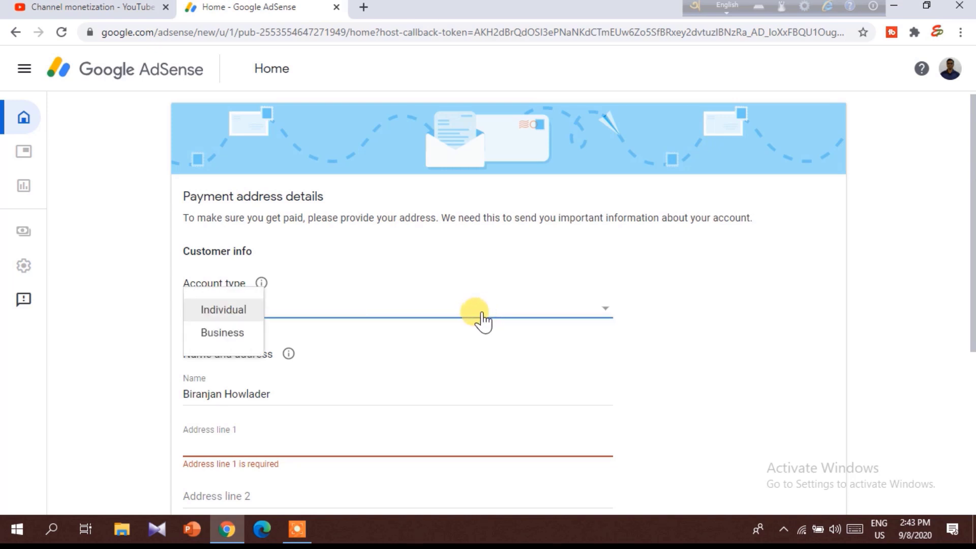
click(224, 309)
scroll(297, 312, down, 2)
click(293, 317)
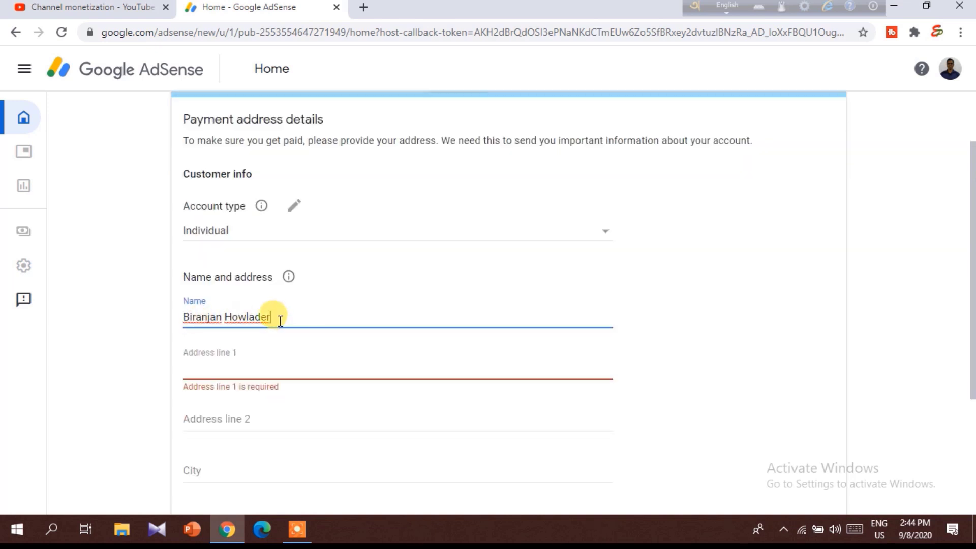
drag(280, 321, 181, 314)
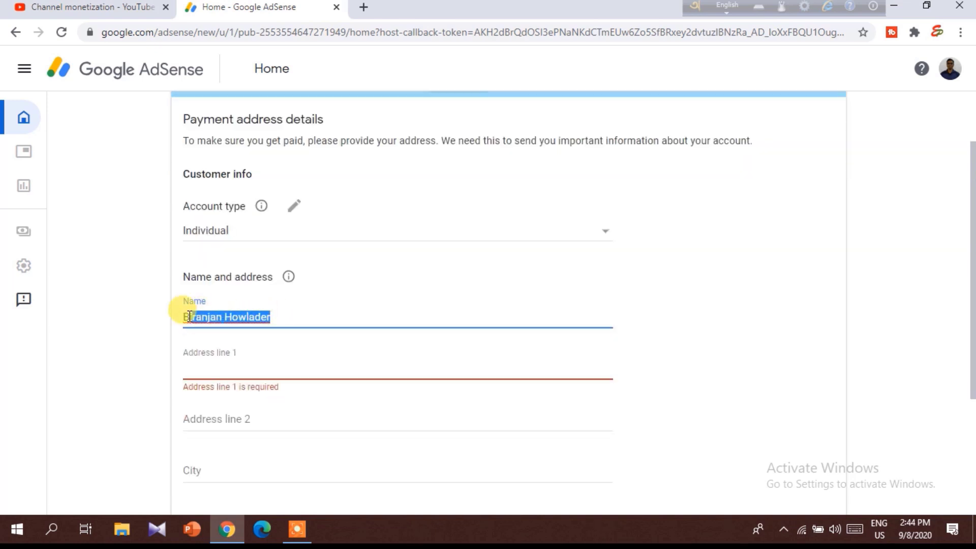
click(297, 313)
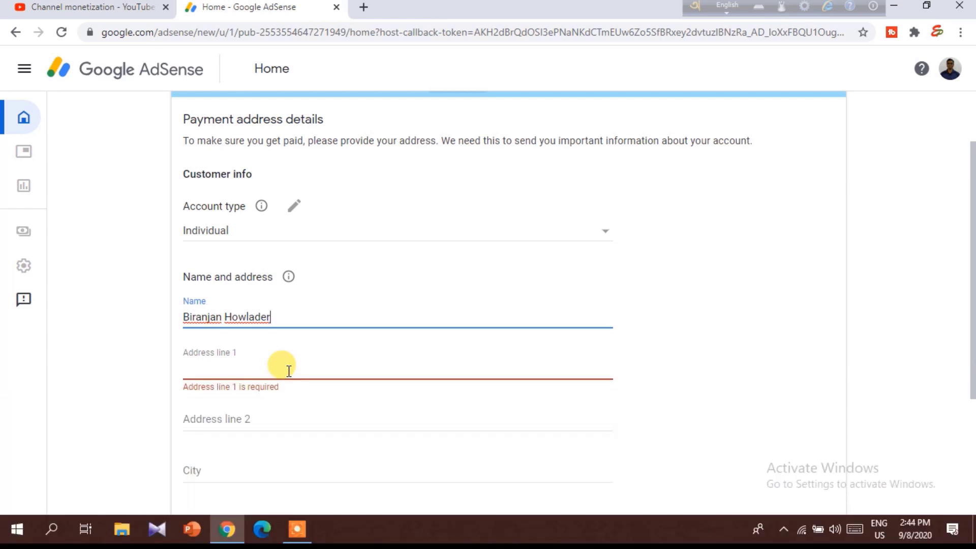
click(289, 370)
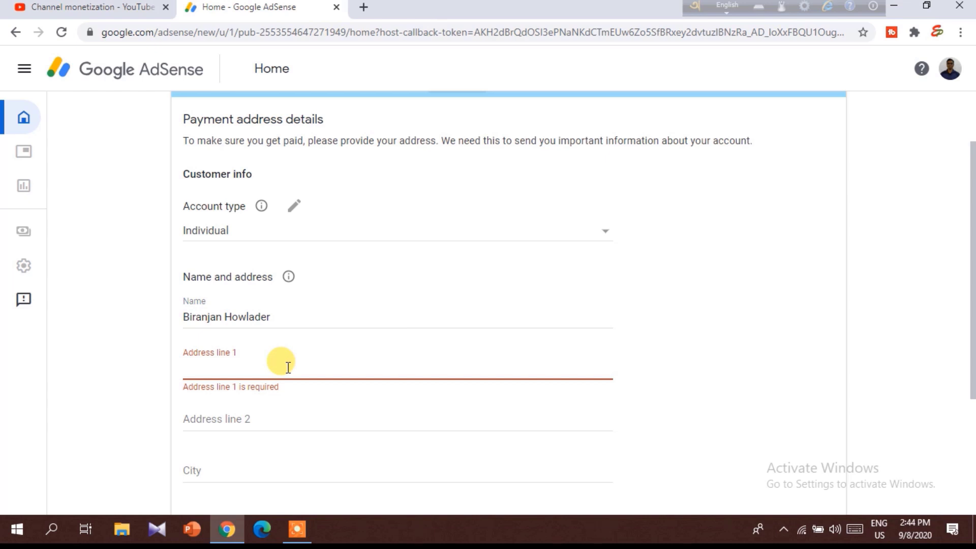
Enter the street address across Address line 1 and Address line 2.
click(379, 421)
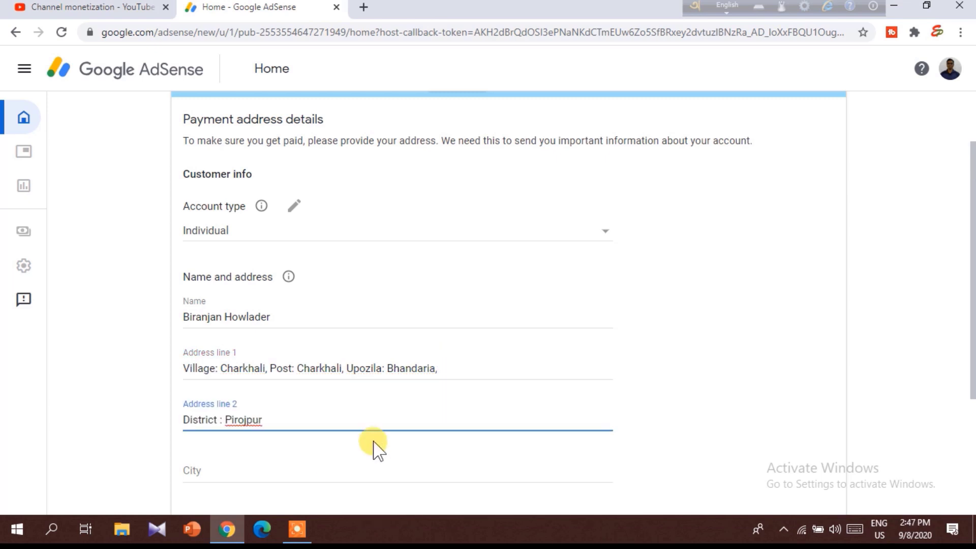
text(, Phone No - 017)
Fill in the city, postal code and phone number, then submit the payment address.
scroll(251, 418, down, 3)
click(218, 329)
text(Piro)
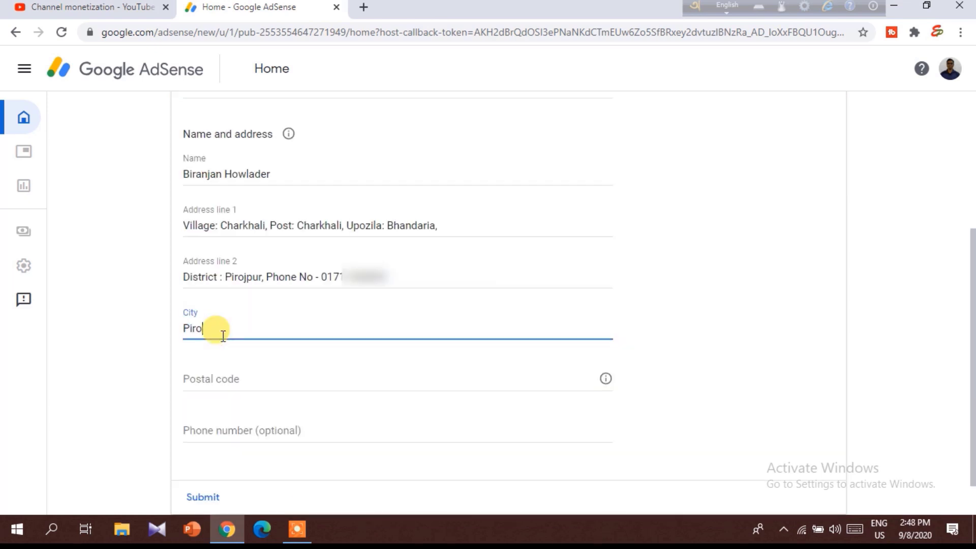
text(jpur)
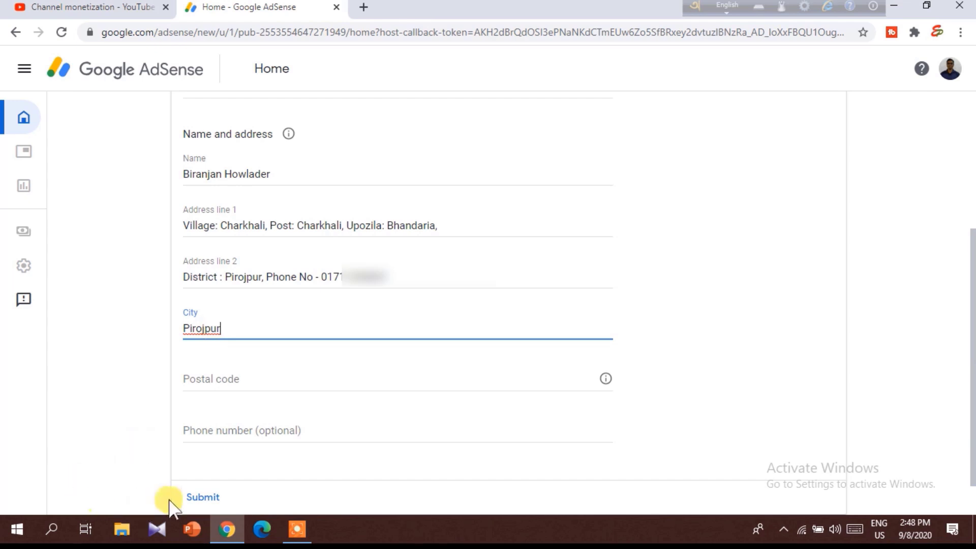
click(322, 383)
text(8)
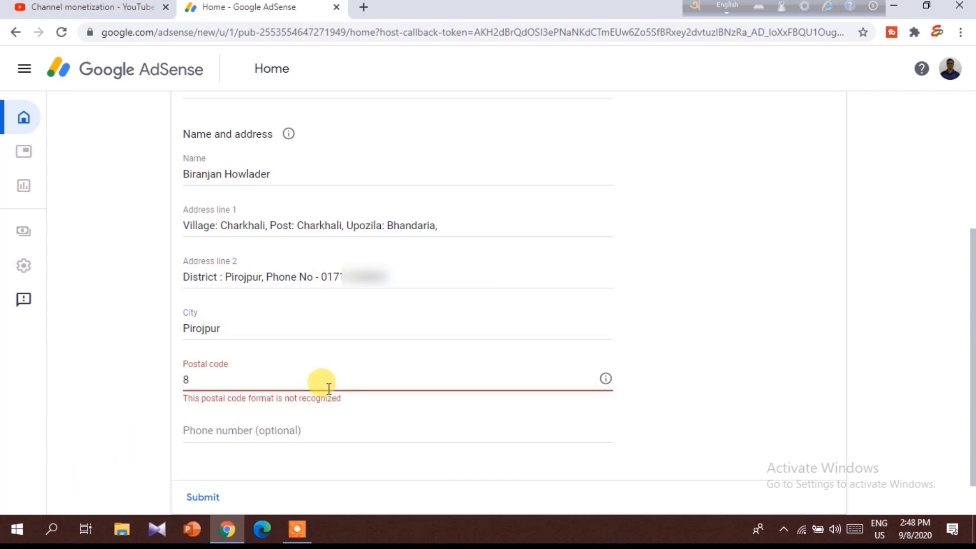
text(502)
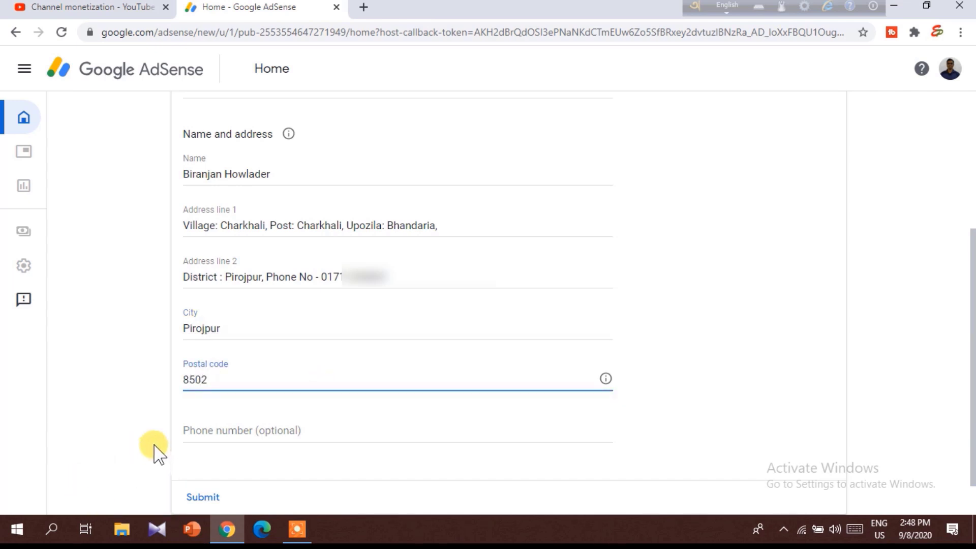
click(287, 430)
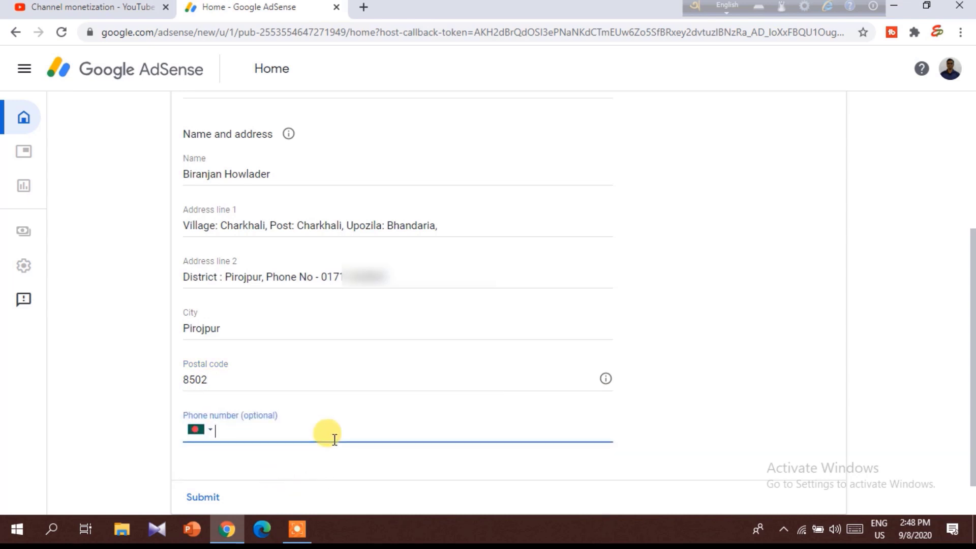
drag(971, 351, 968, 384)
click(199, 450)
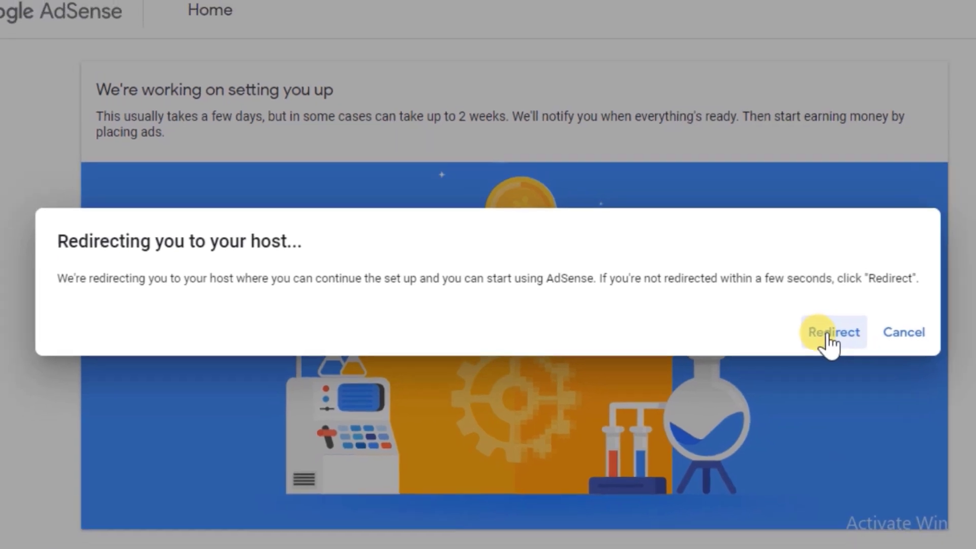
Confirm the redirect dialog to return from AdSense to YouTube Studio's Channel monetization page.
click(827, 335)
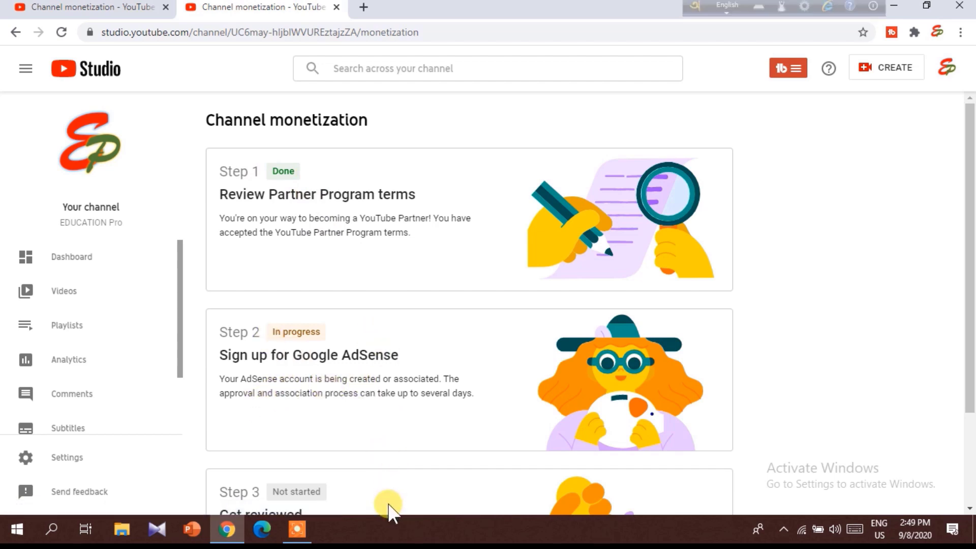
Open the Monetization page from the channel dashboard's left sidebar.
scroll(388, 508, down, 2)
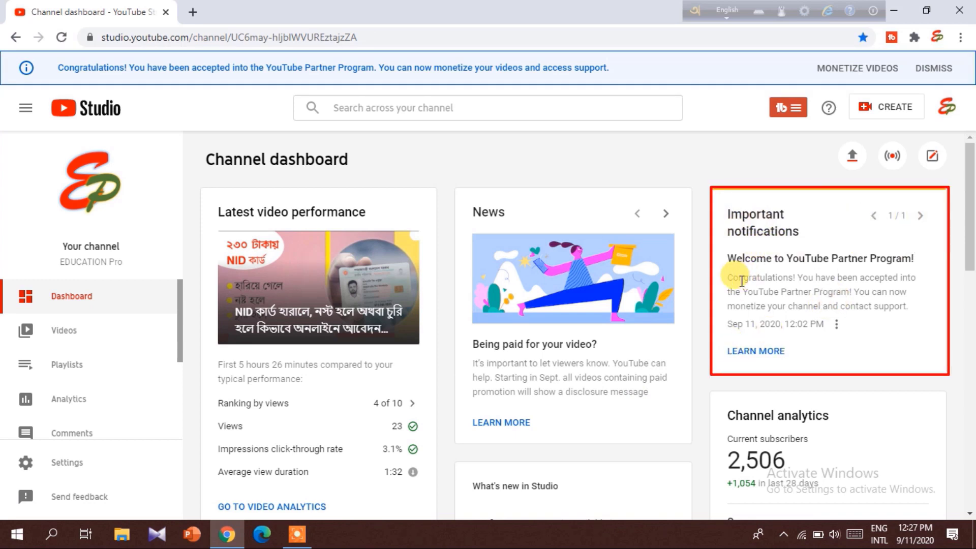
scroll(87, 399, down, 3)
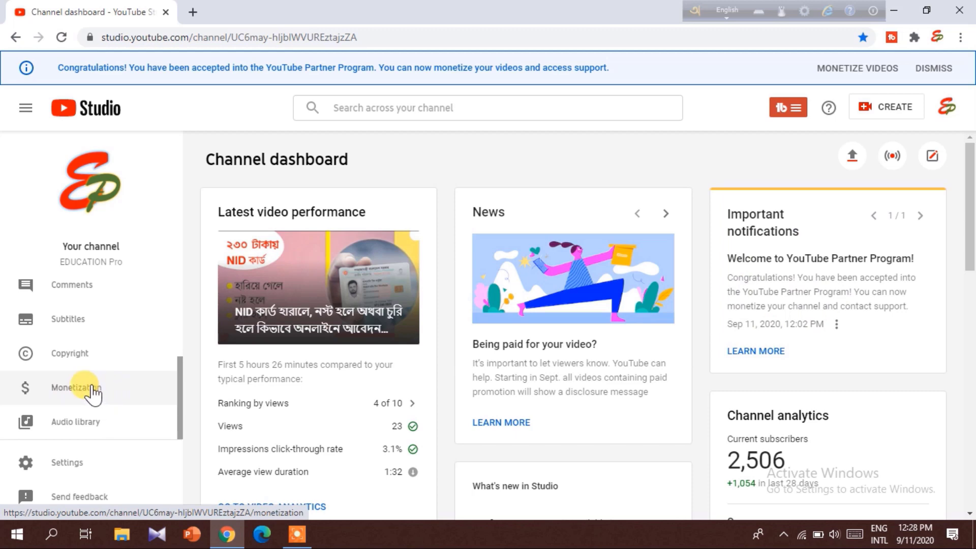
click(92, 390)
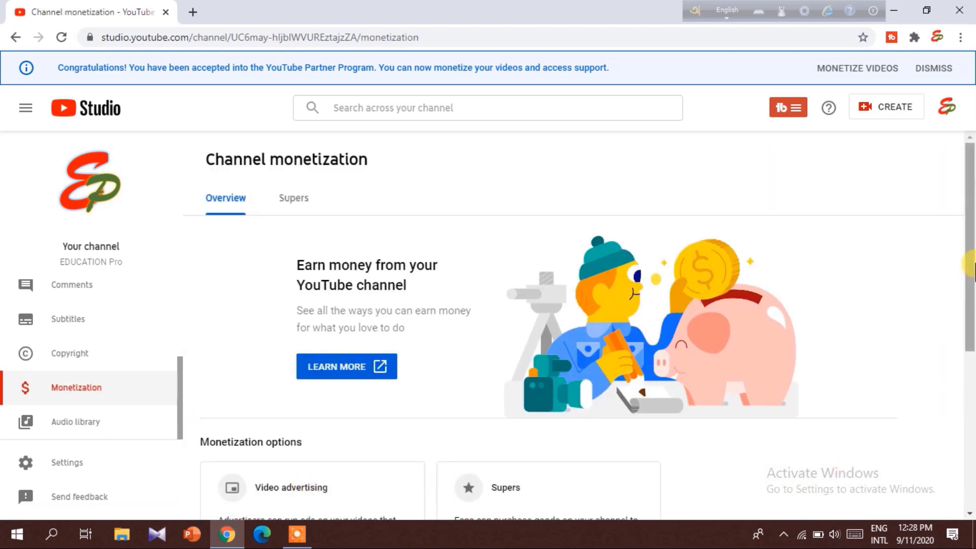